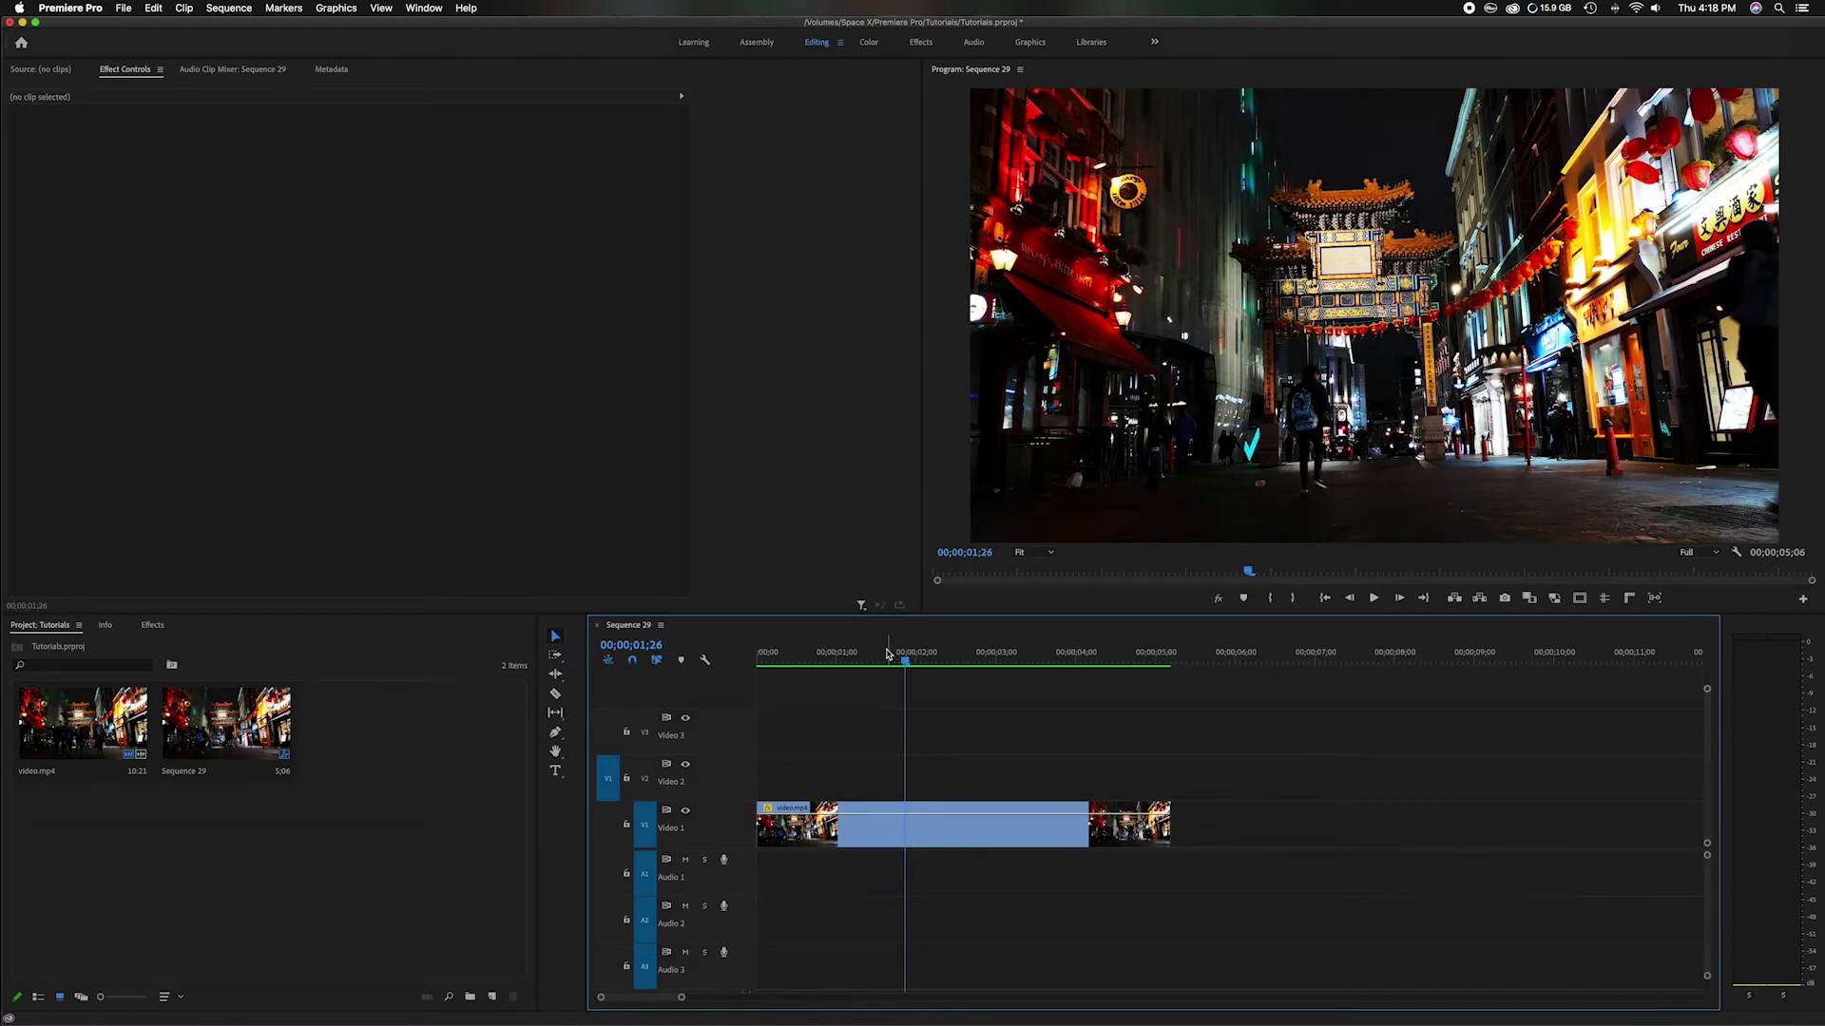
- Create a new 1920×1080 Adjustment Layer from the Project panel's New Item menu
left_click(858, 642)
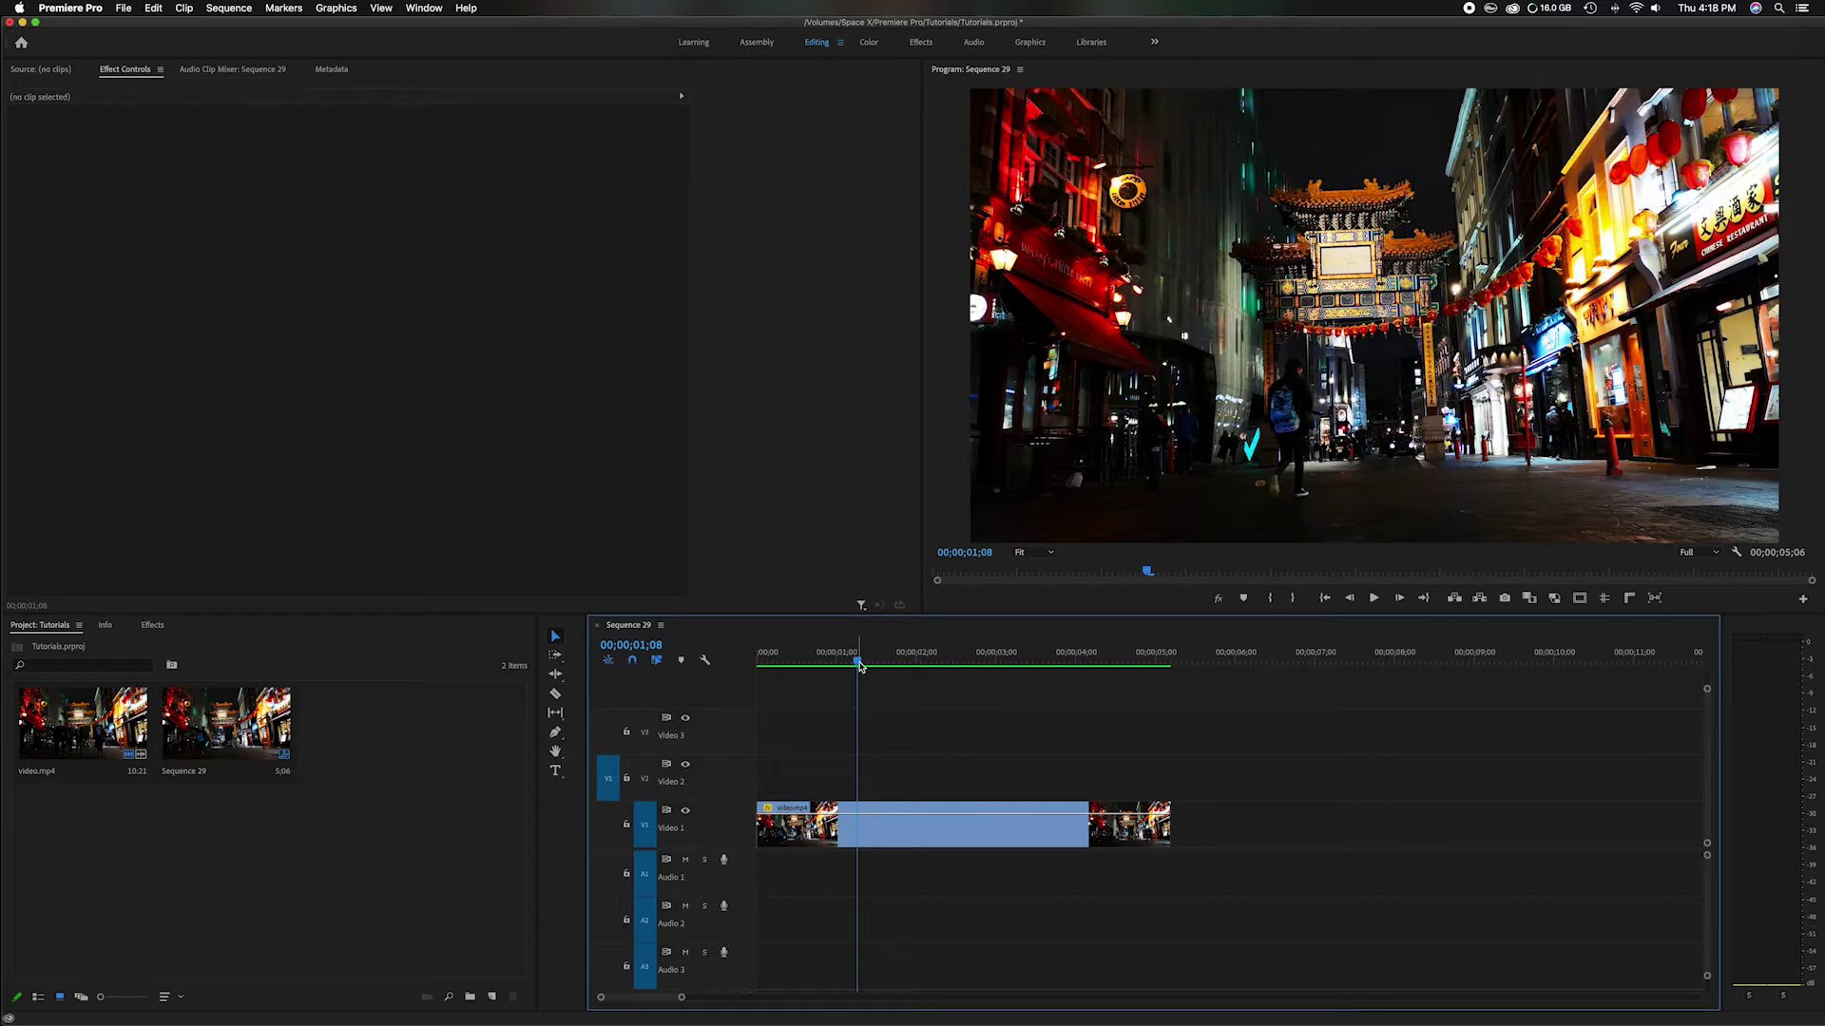
mouse_move(860, 665)
left_mouse_down()
mouse_move(1091, 671)
mouse_move(878, 676)
left_mouse_up()
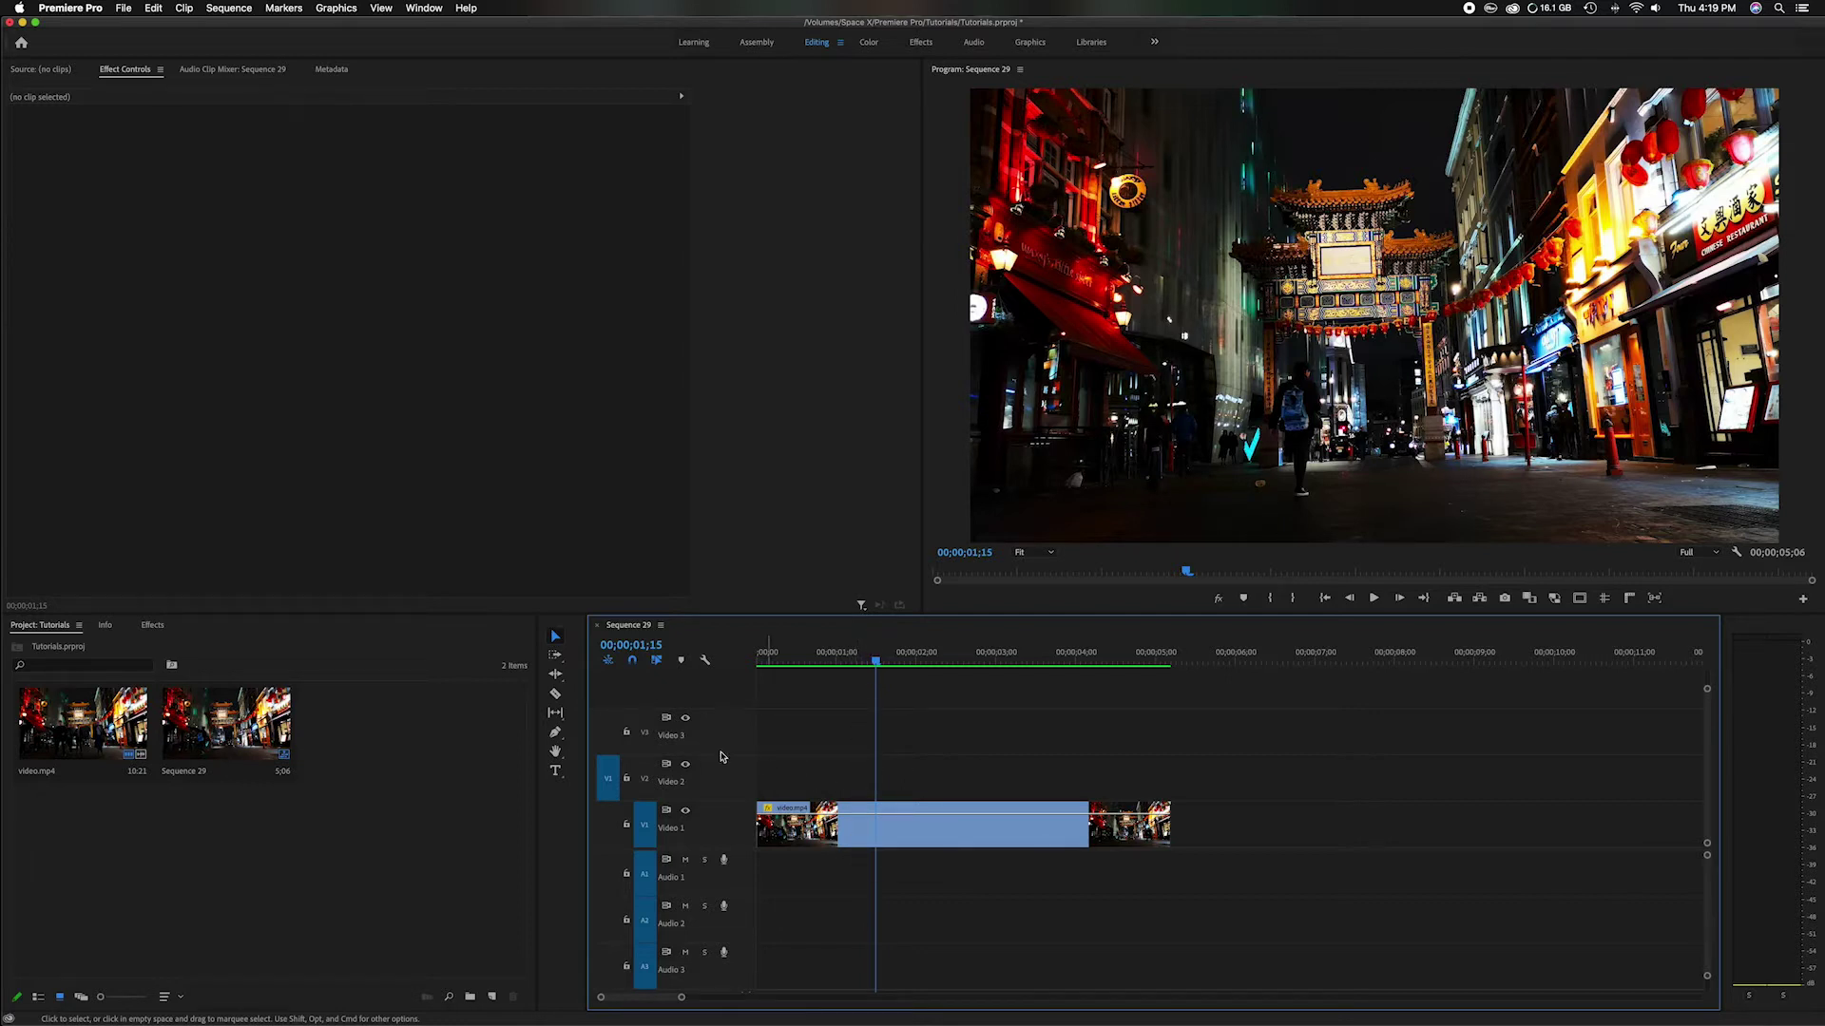
left_click(476, 855)
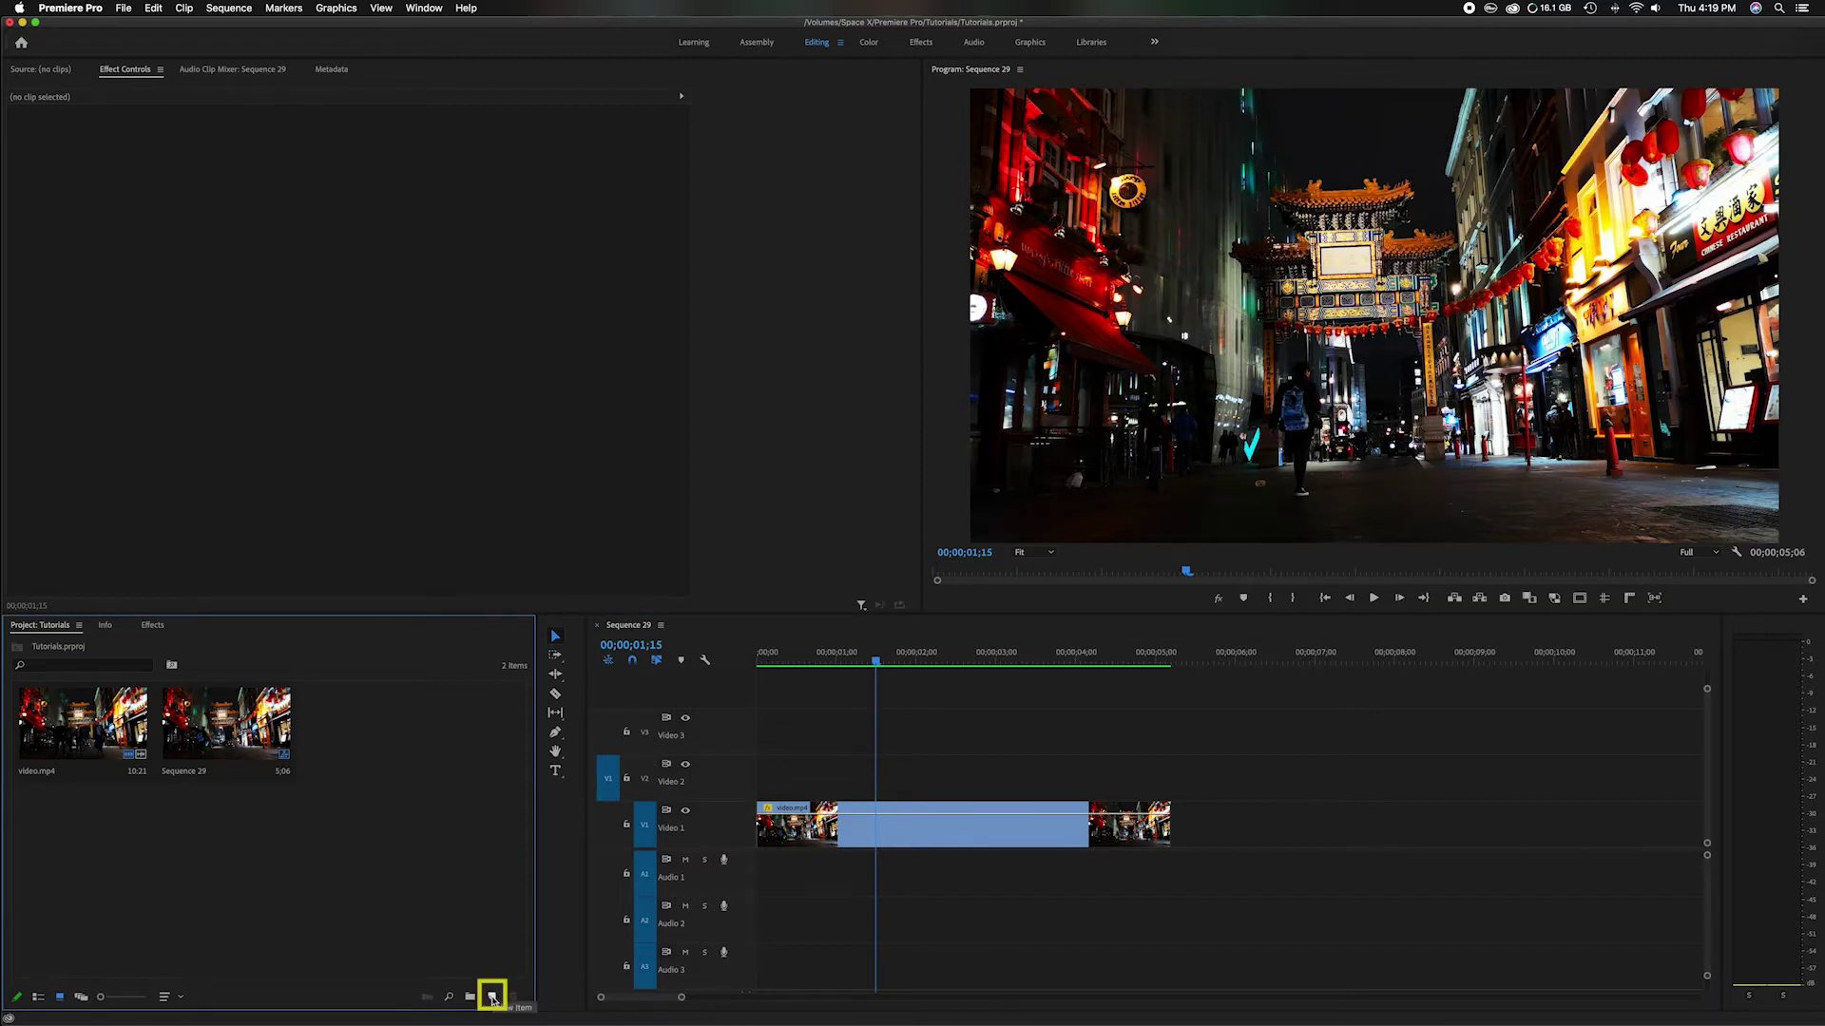
left_click(492, 997)
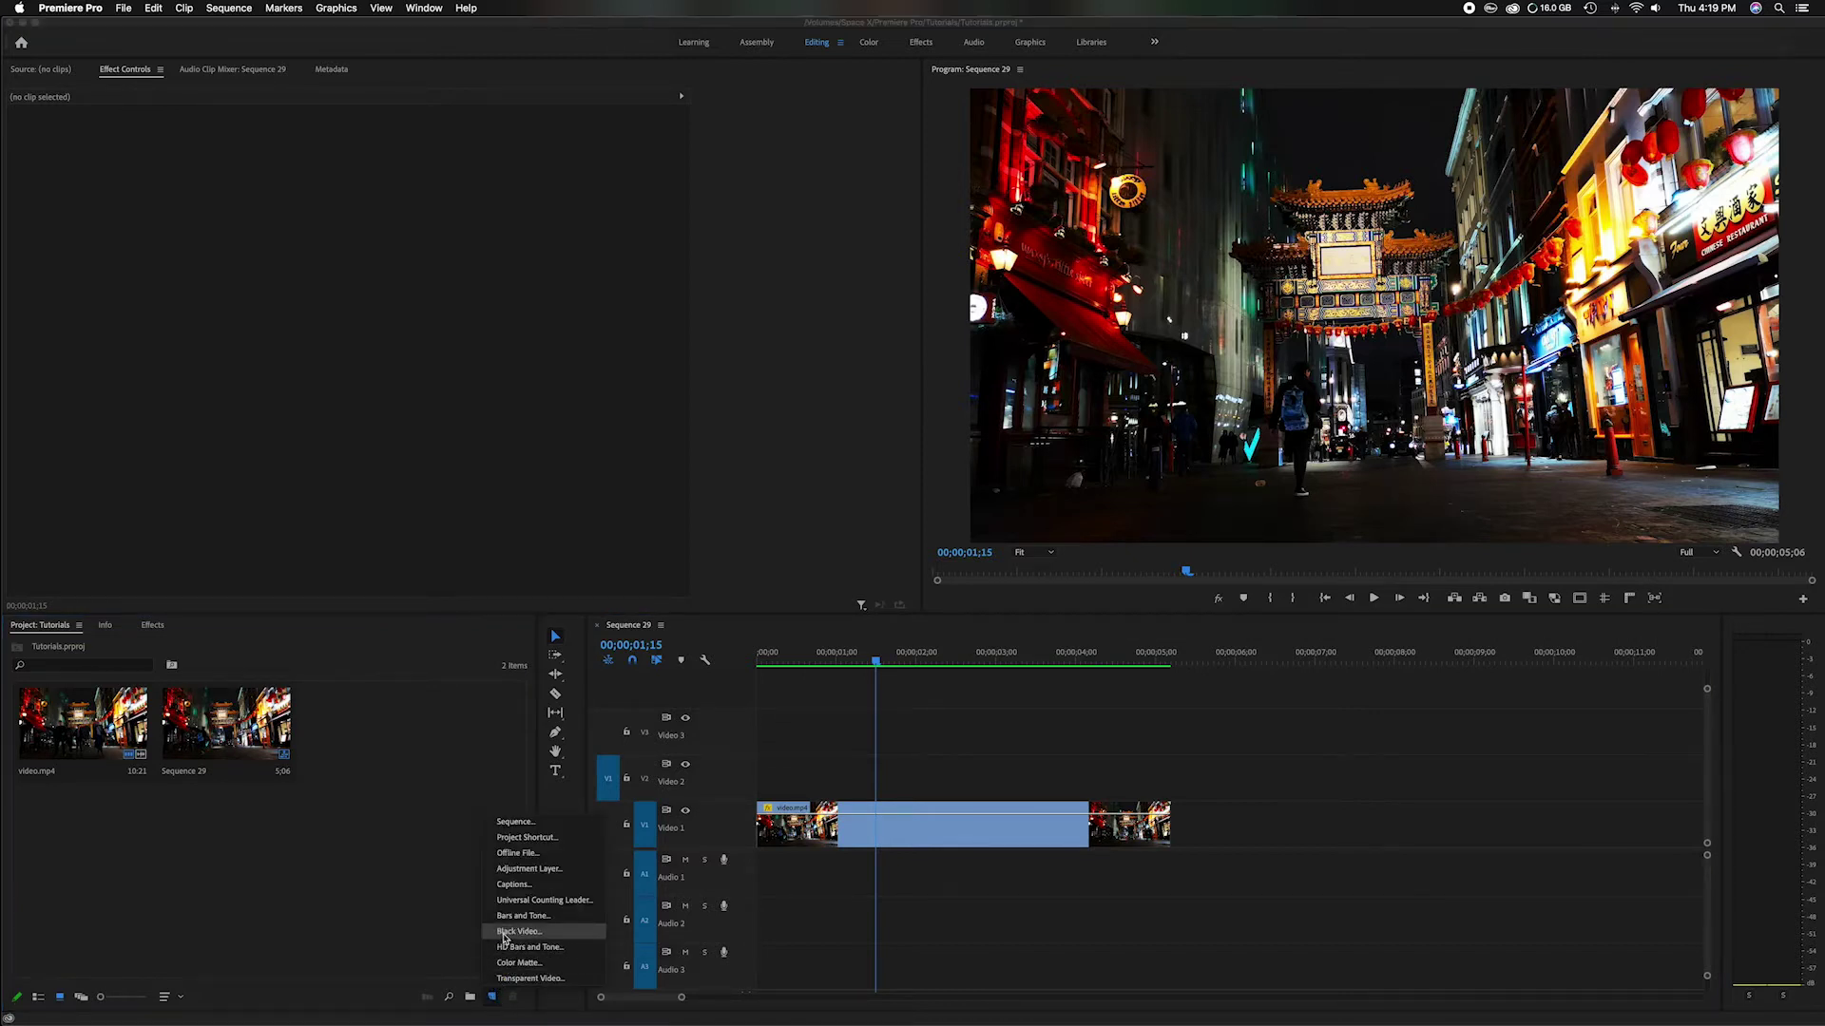
left_click(514, 870)
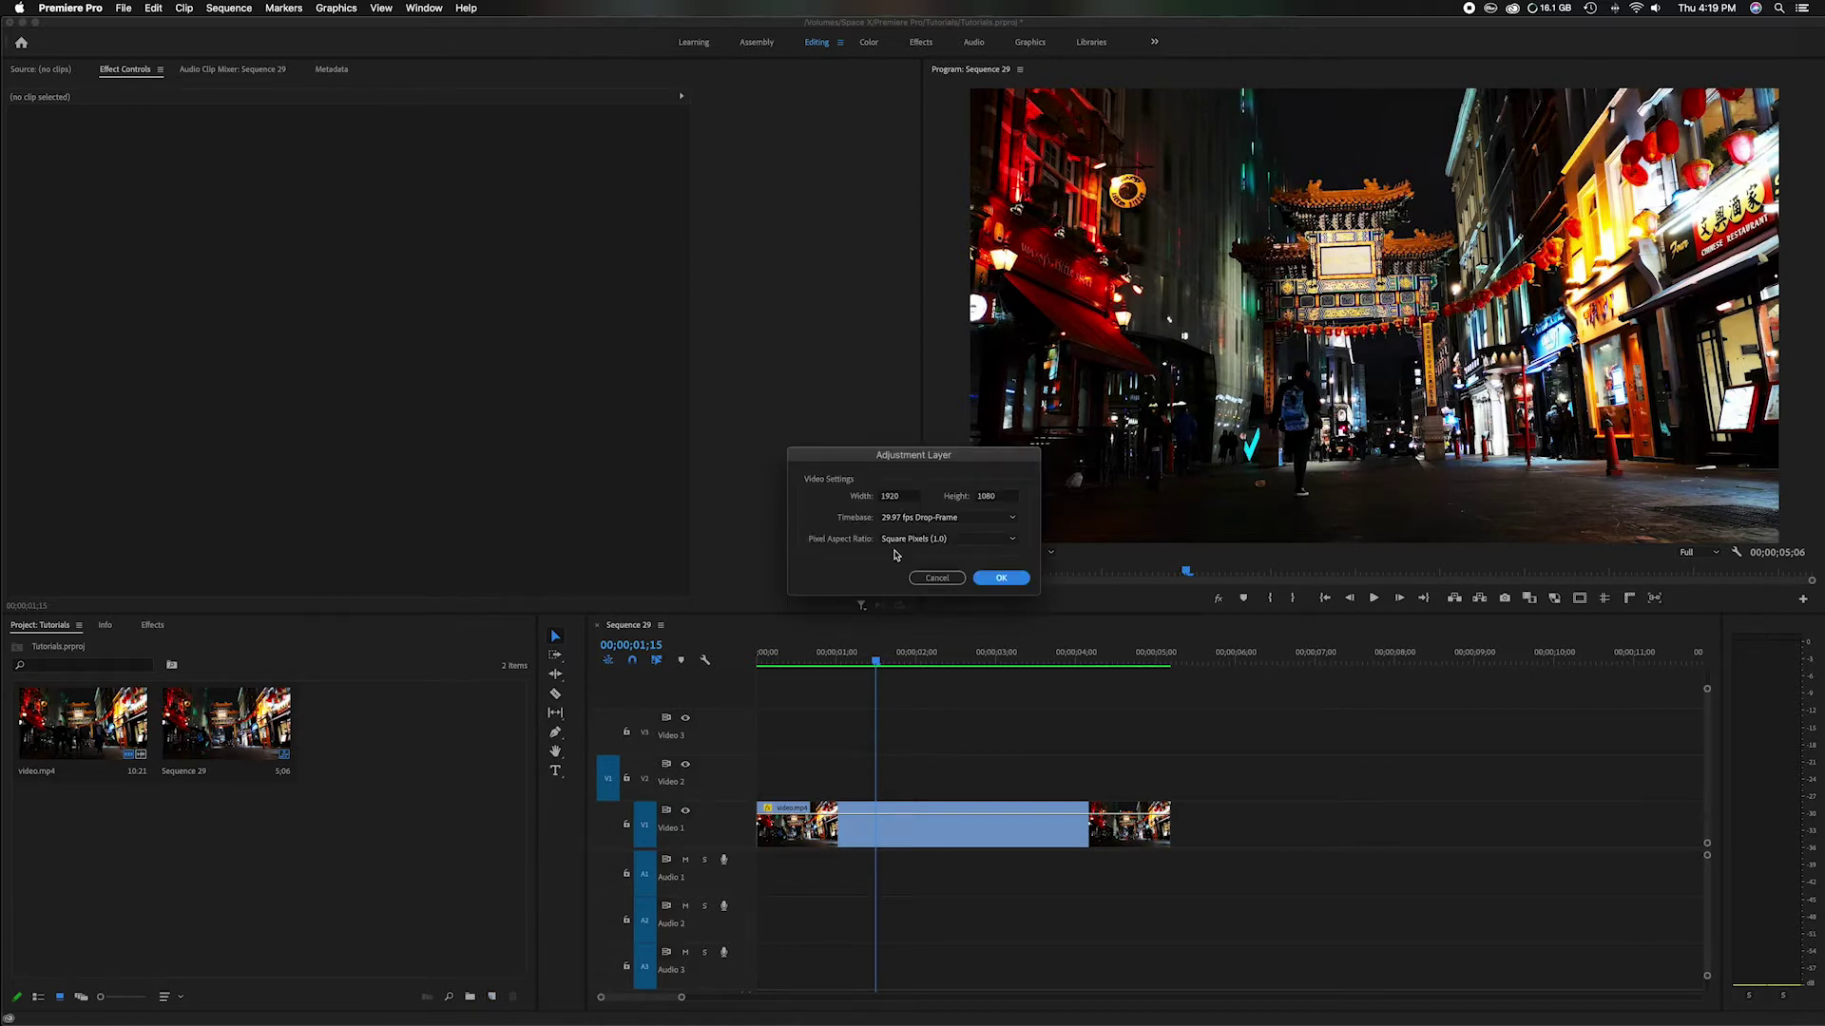
left_click(998, 578)
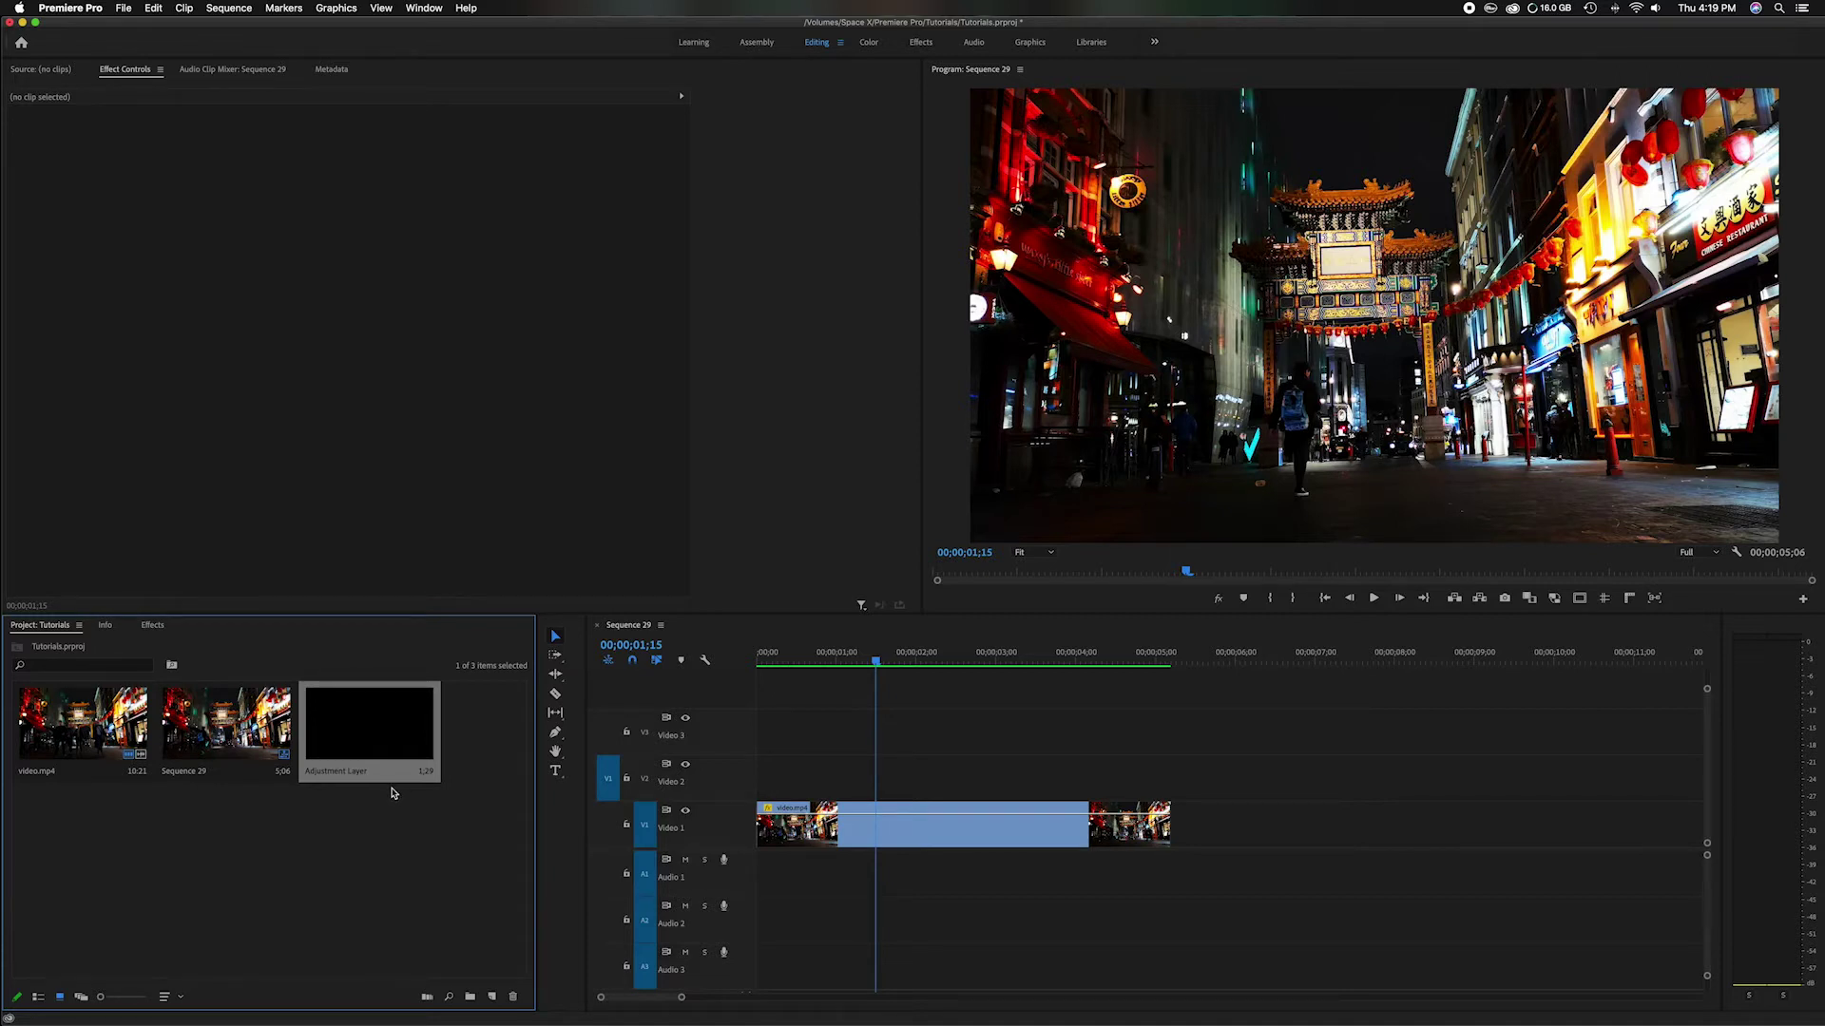
- Place the Adjustment Layer on Video 2 over the street clip, checking it by toggling Video 1
mouse_move(378, 730)
left_mouse_down()
mouse_move(780, 732)
mouse_move(808, 775)
mouse_move(770, 775)
mouse_move(1002, 752)
mouse_move(1173, 785)
left_mouse_up()
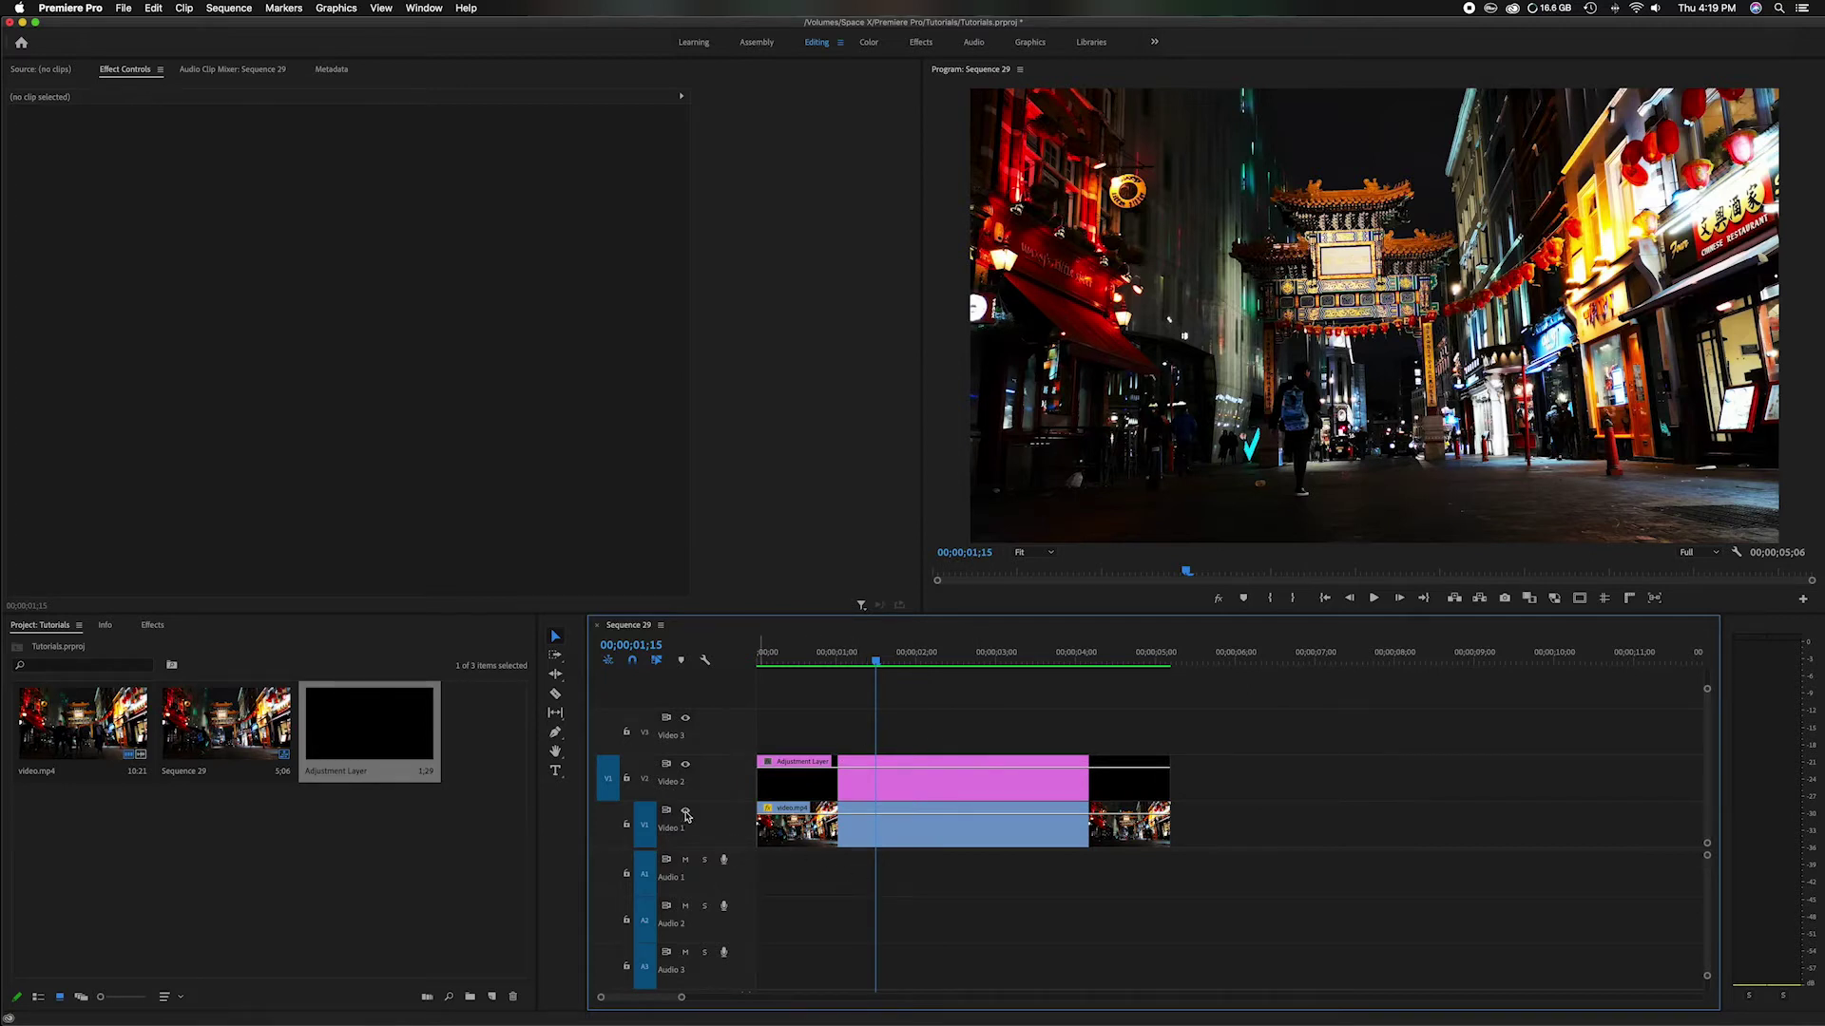
left_click(685, 809)
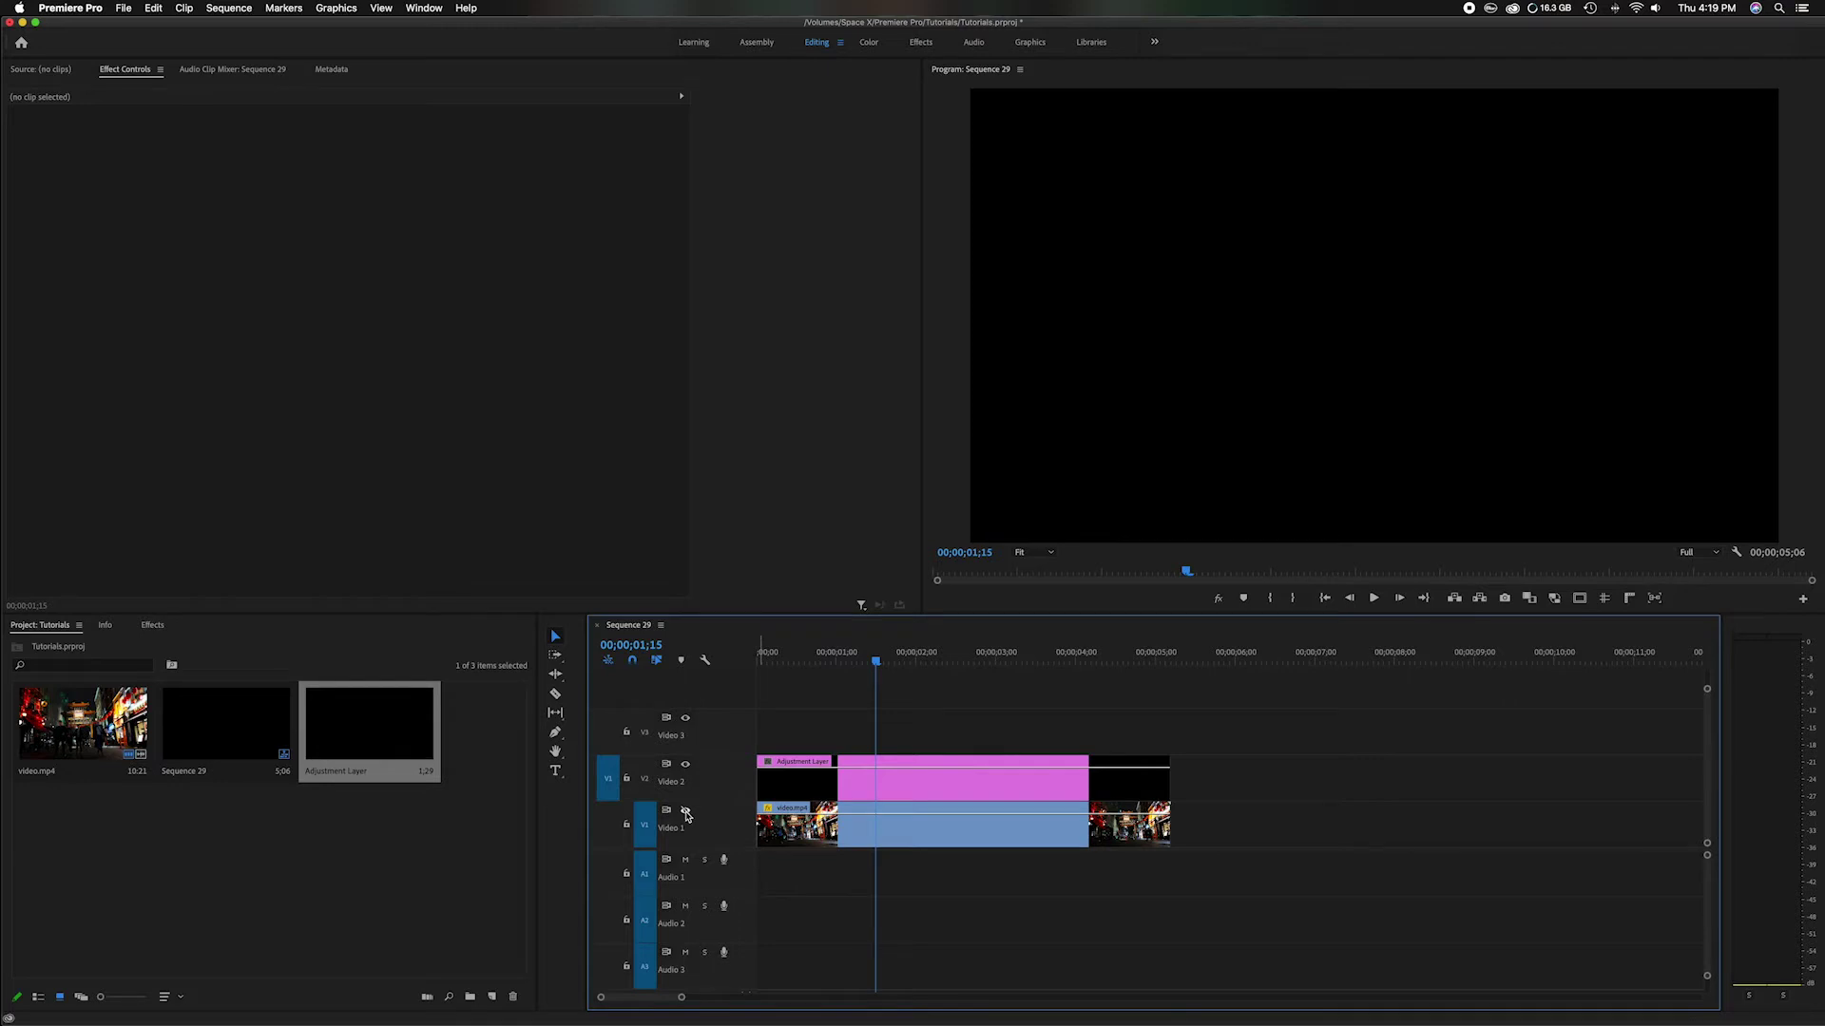
left_click(685, 811)
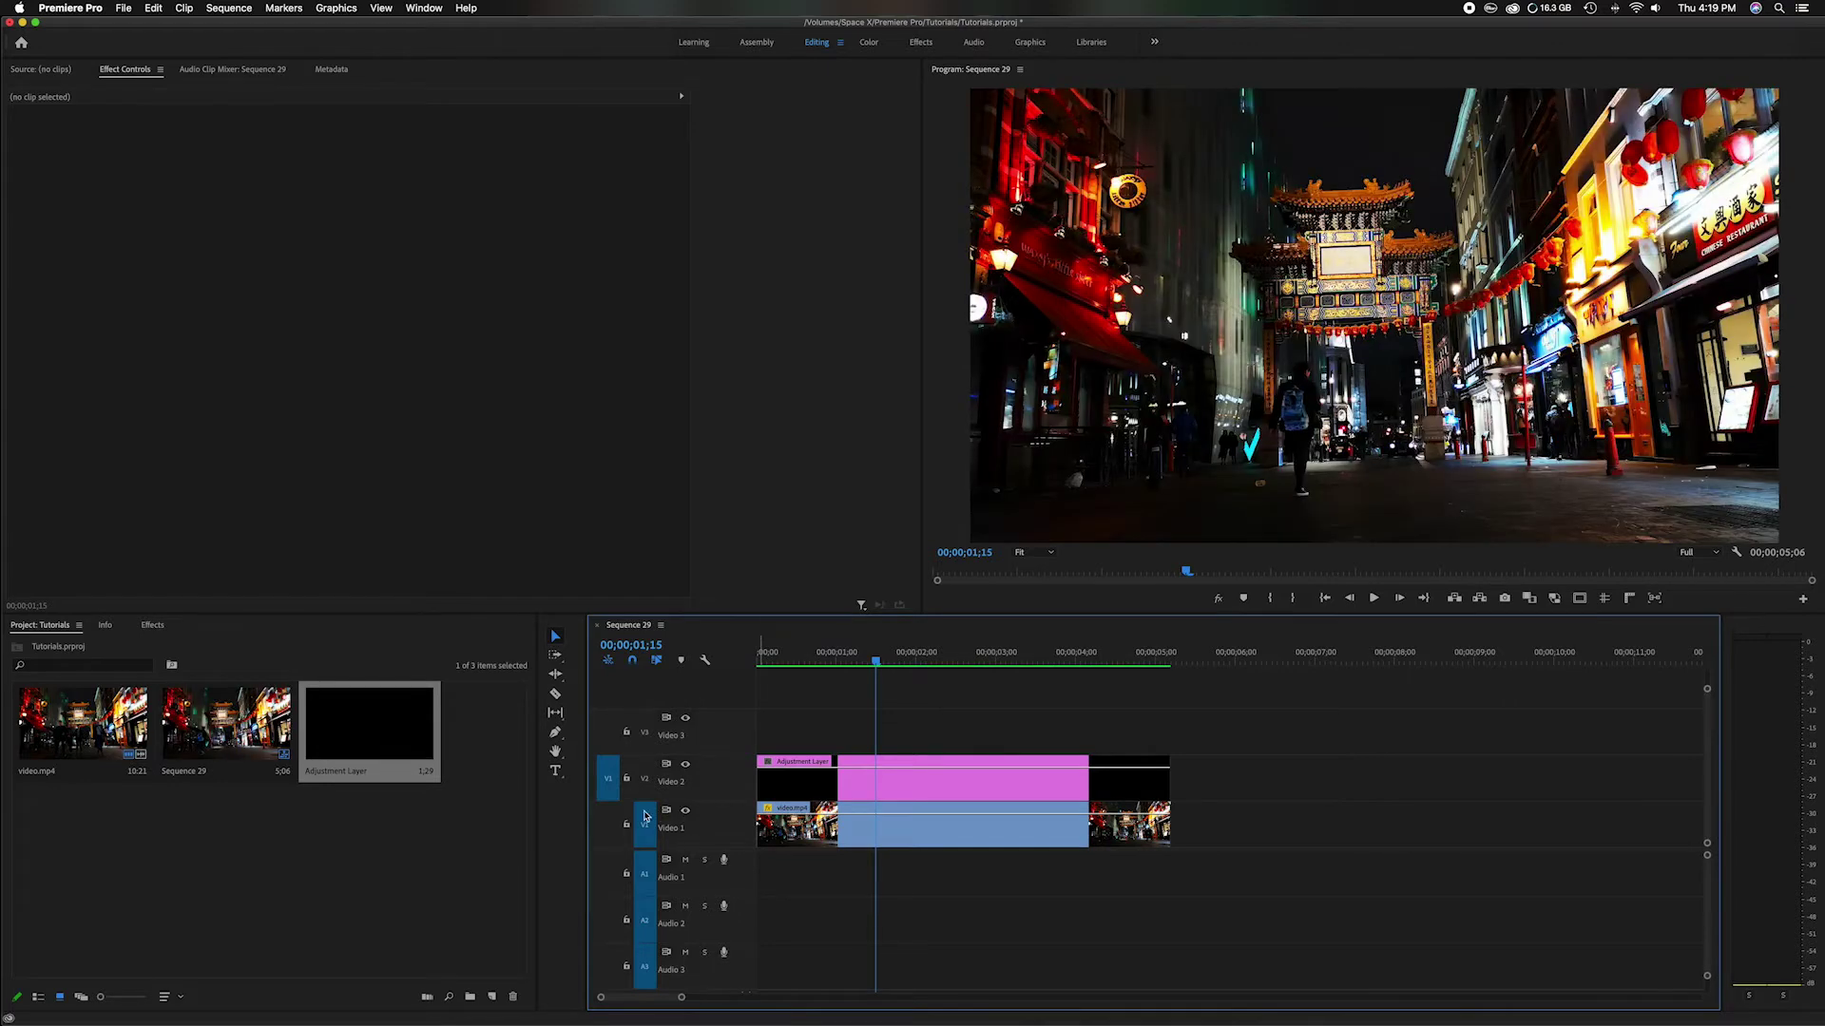
left_click(255, 651)
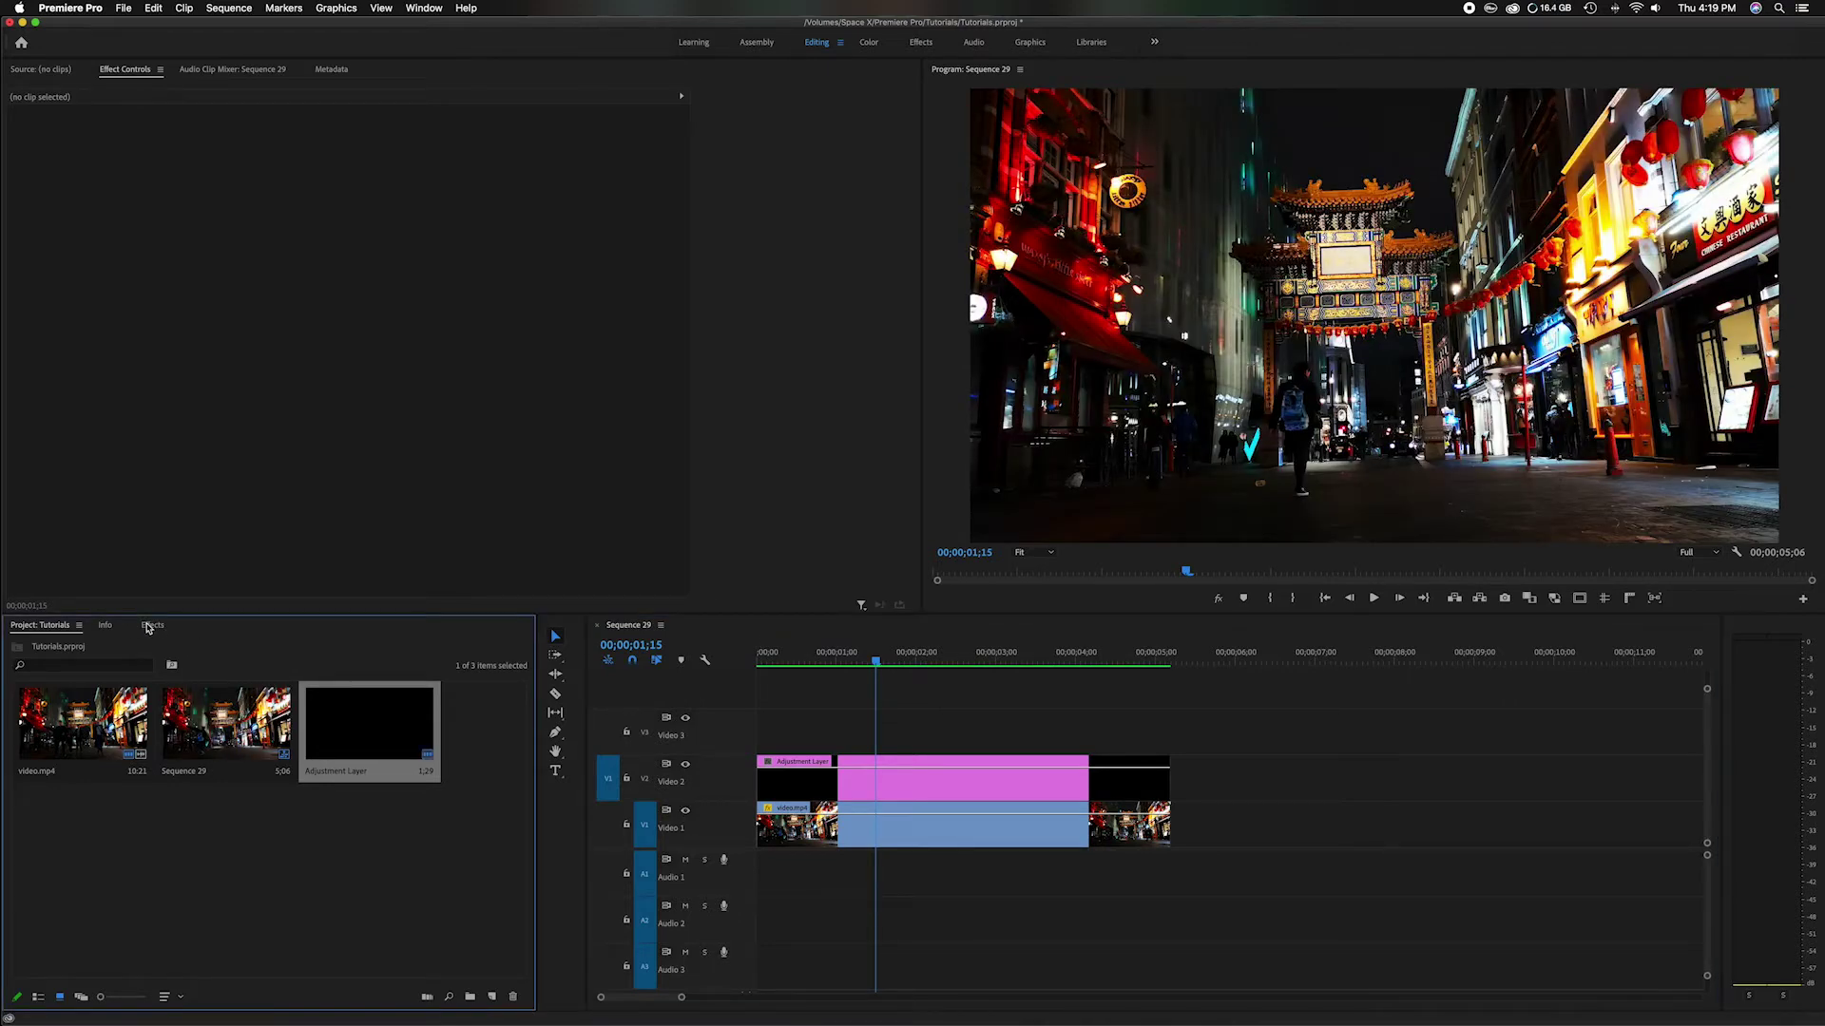
- Search effects for 'blur' and apply Gaussian Blur to the Video 2 adjustment layer clip
left_click(150, 626)
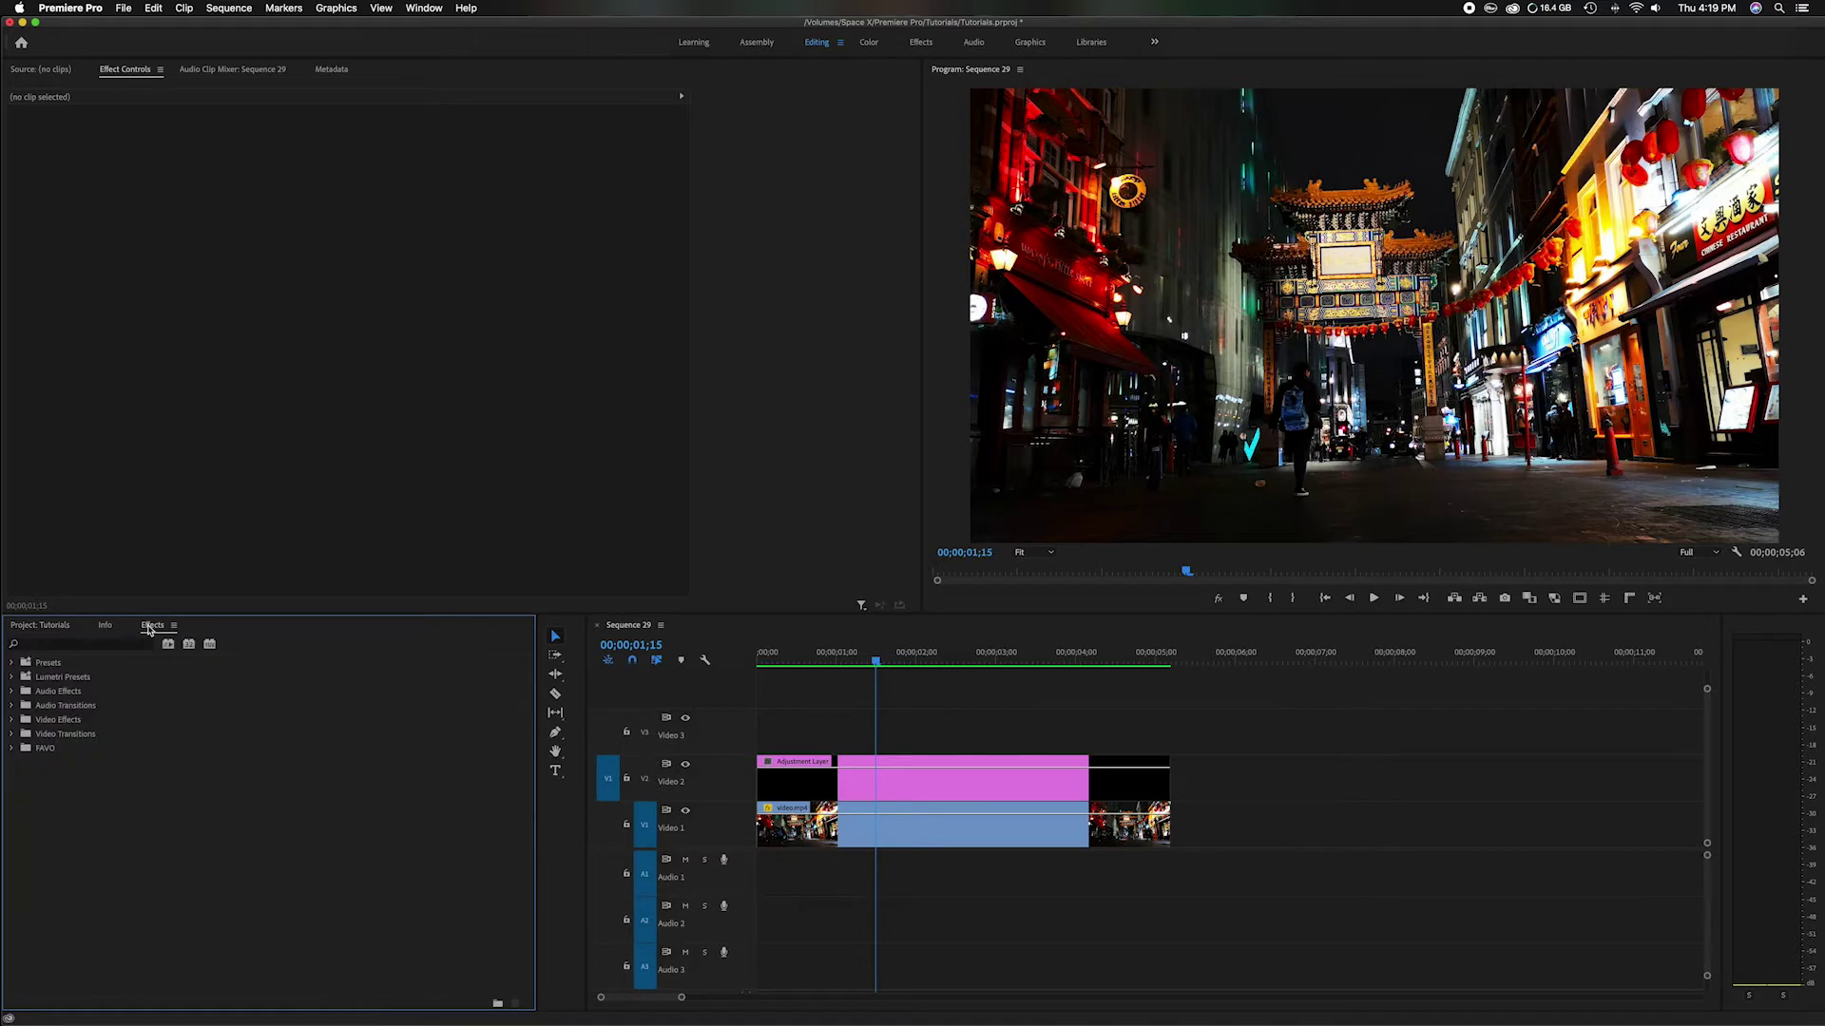
left_click(84, 647)
type("blur")
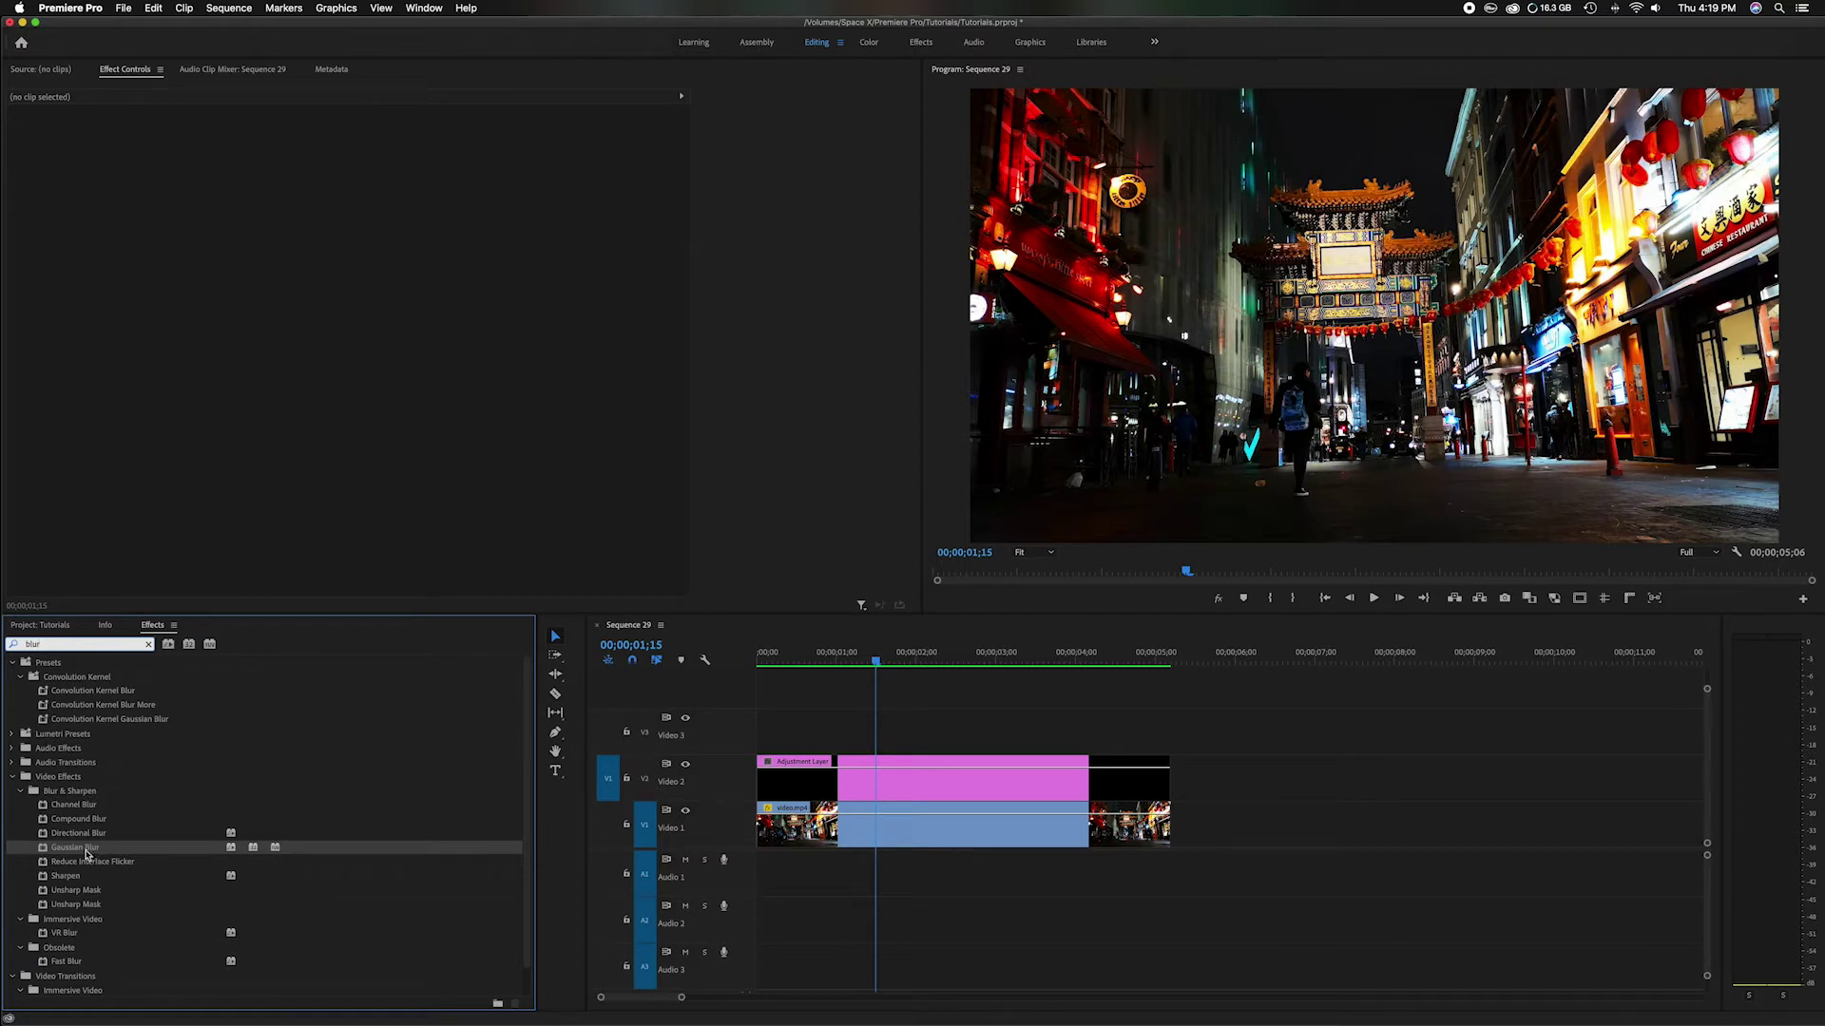
left_click_drag(86, 853, 945, 784)
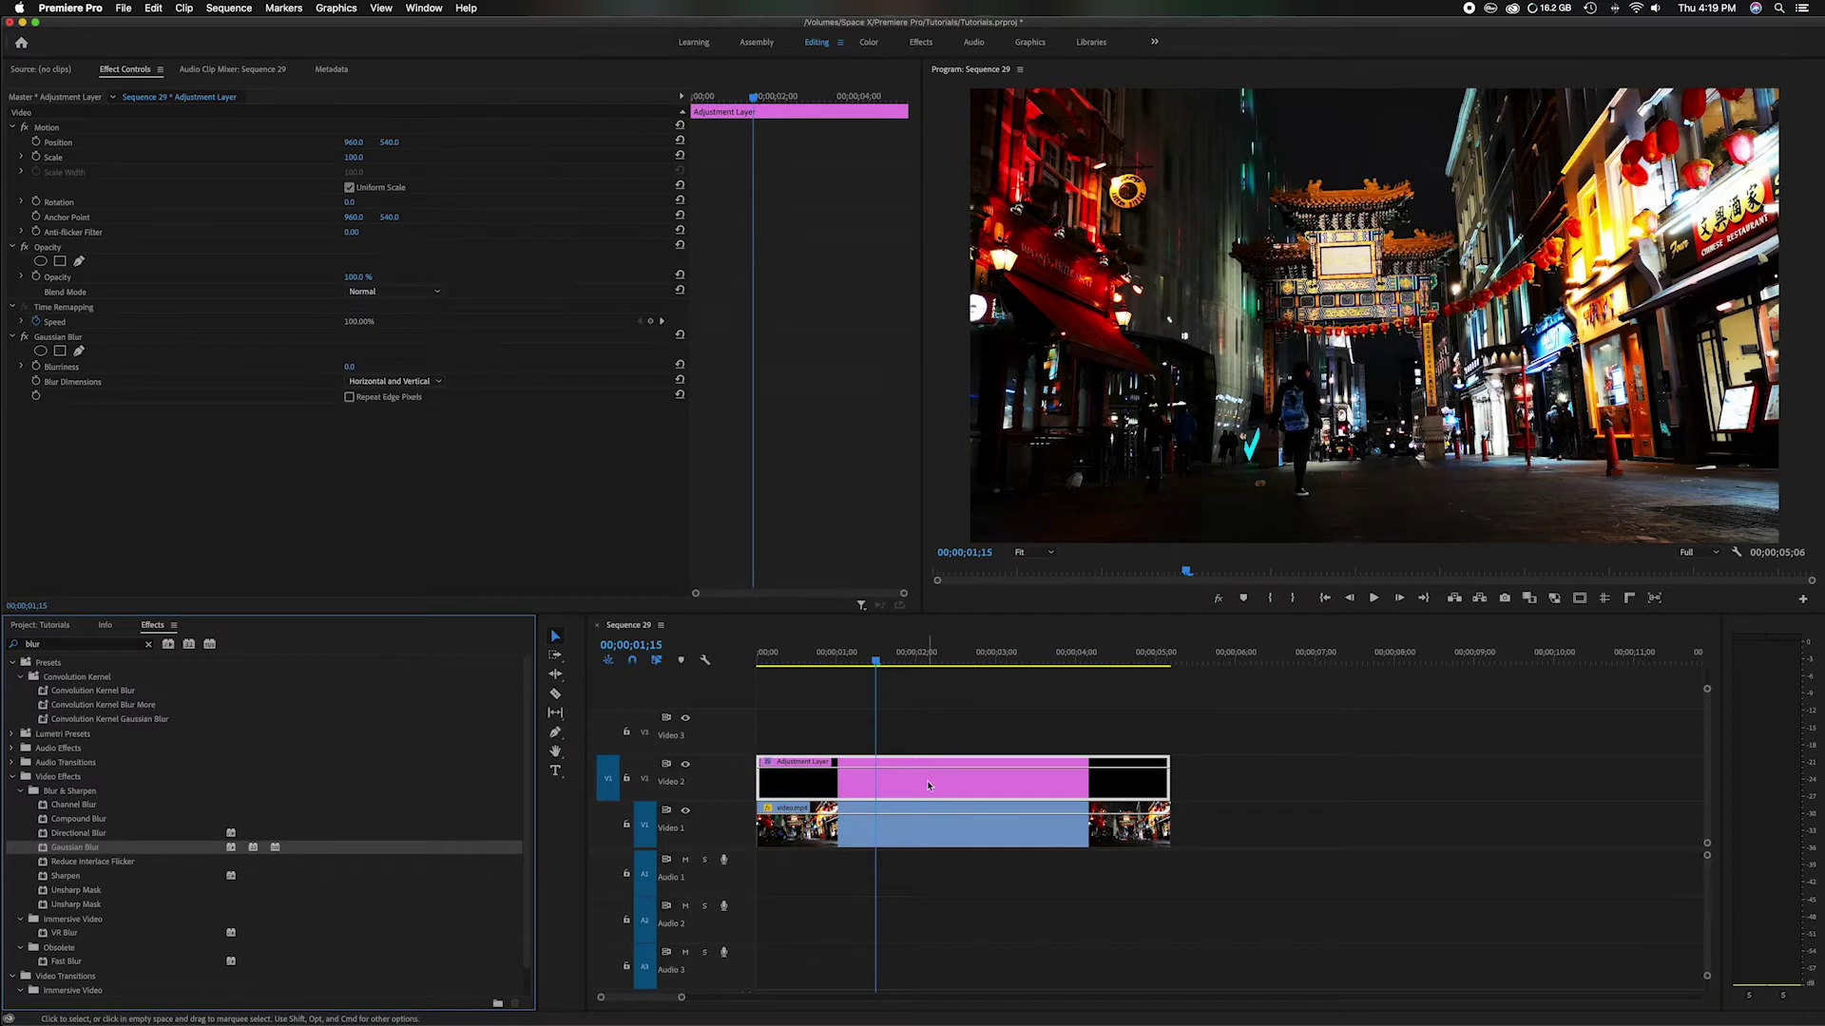
left_click(901, 854)
left_click(919, 788)
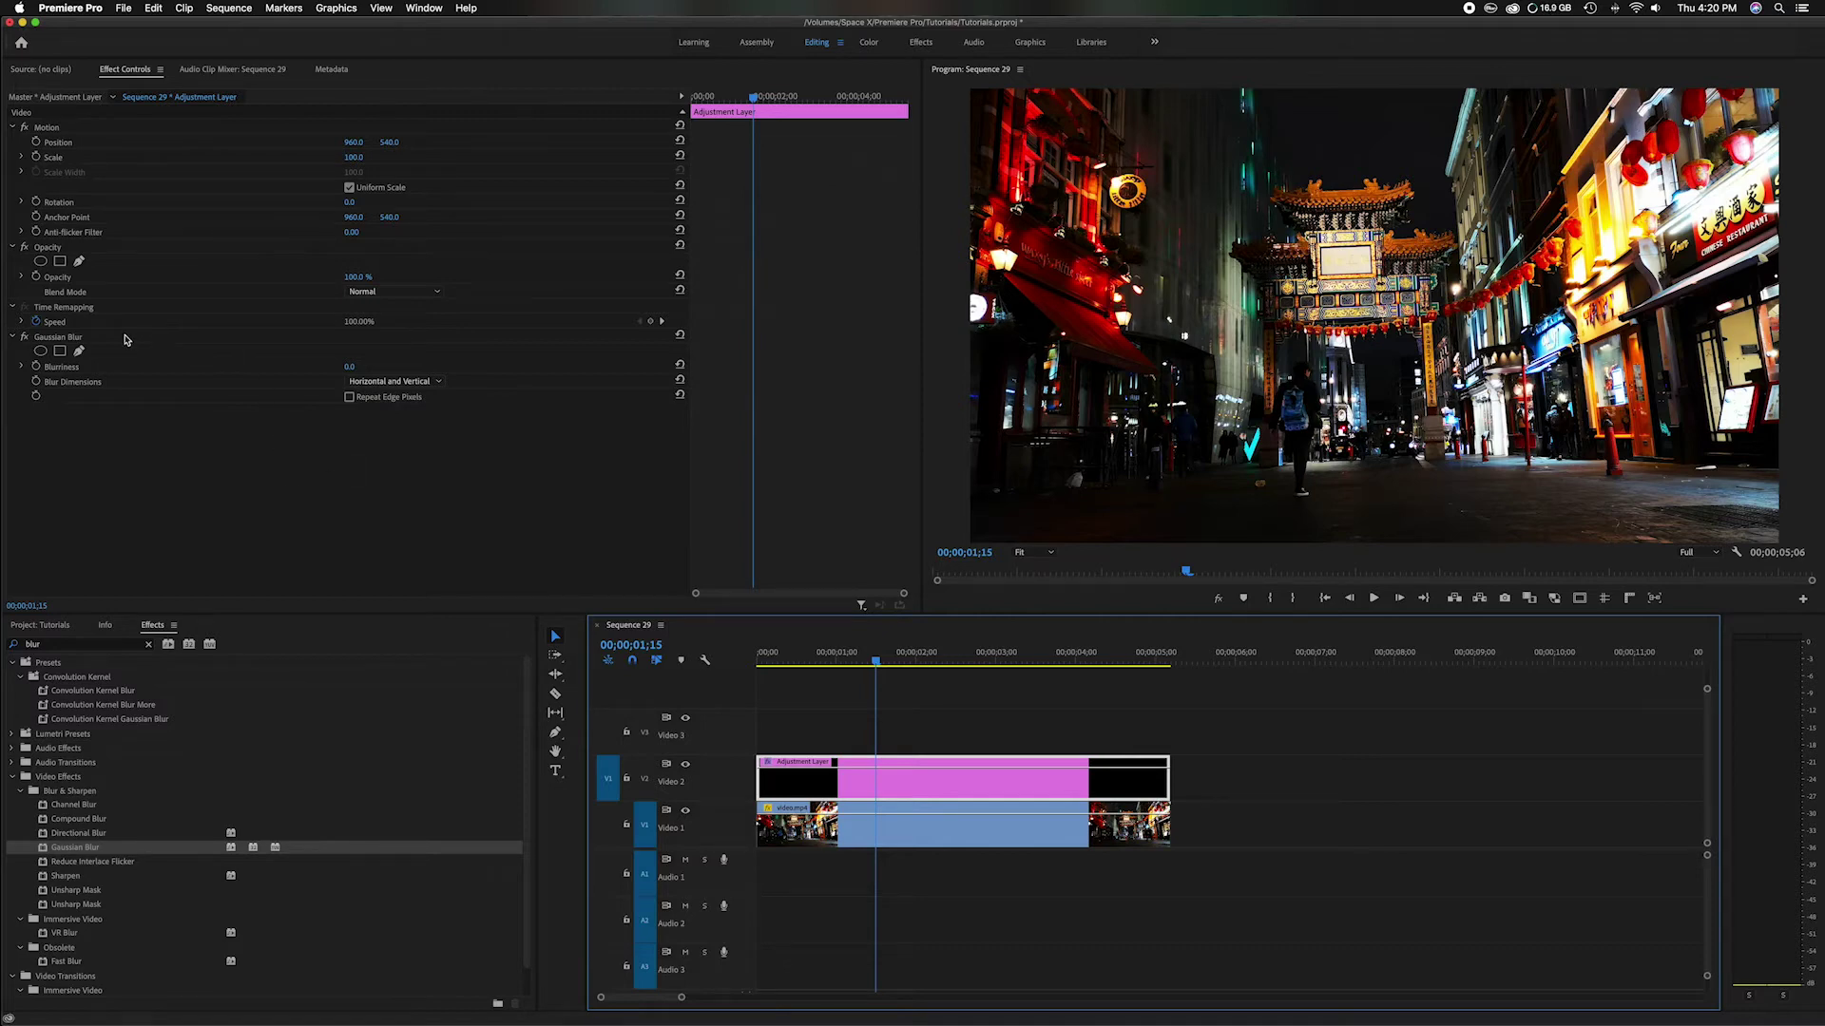
left_click(208, 341)
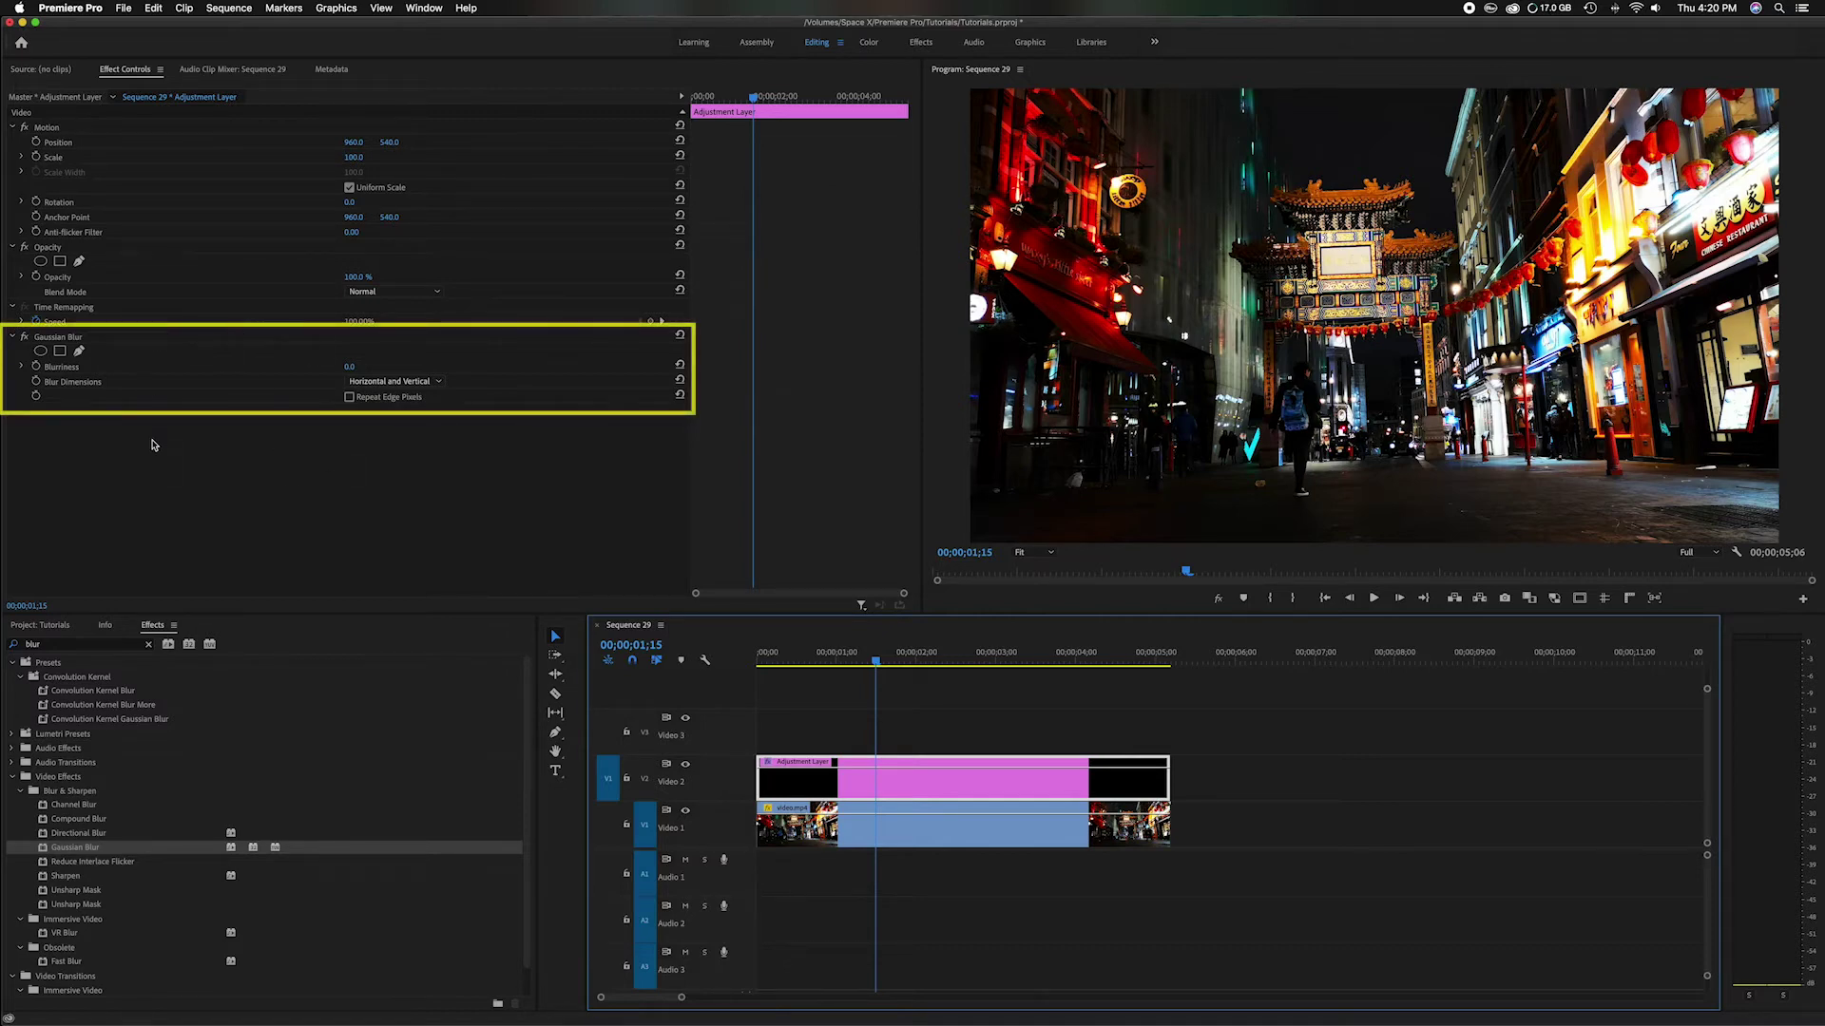
- Scrub the adjustment layer's Gaussian Blur Blurriness up to 113.0
left_click(210, 342)
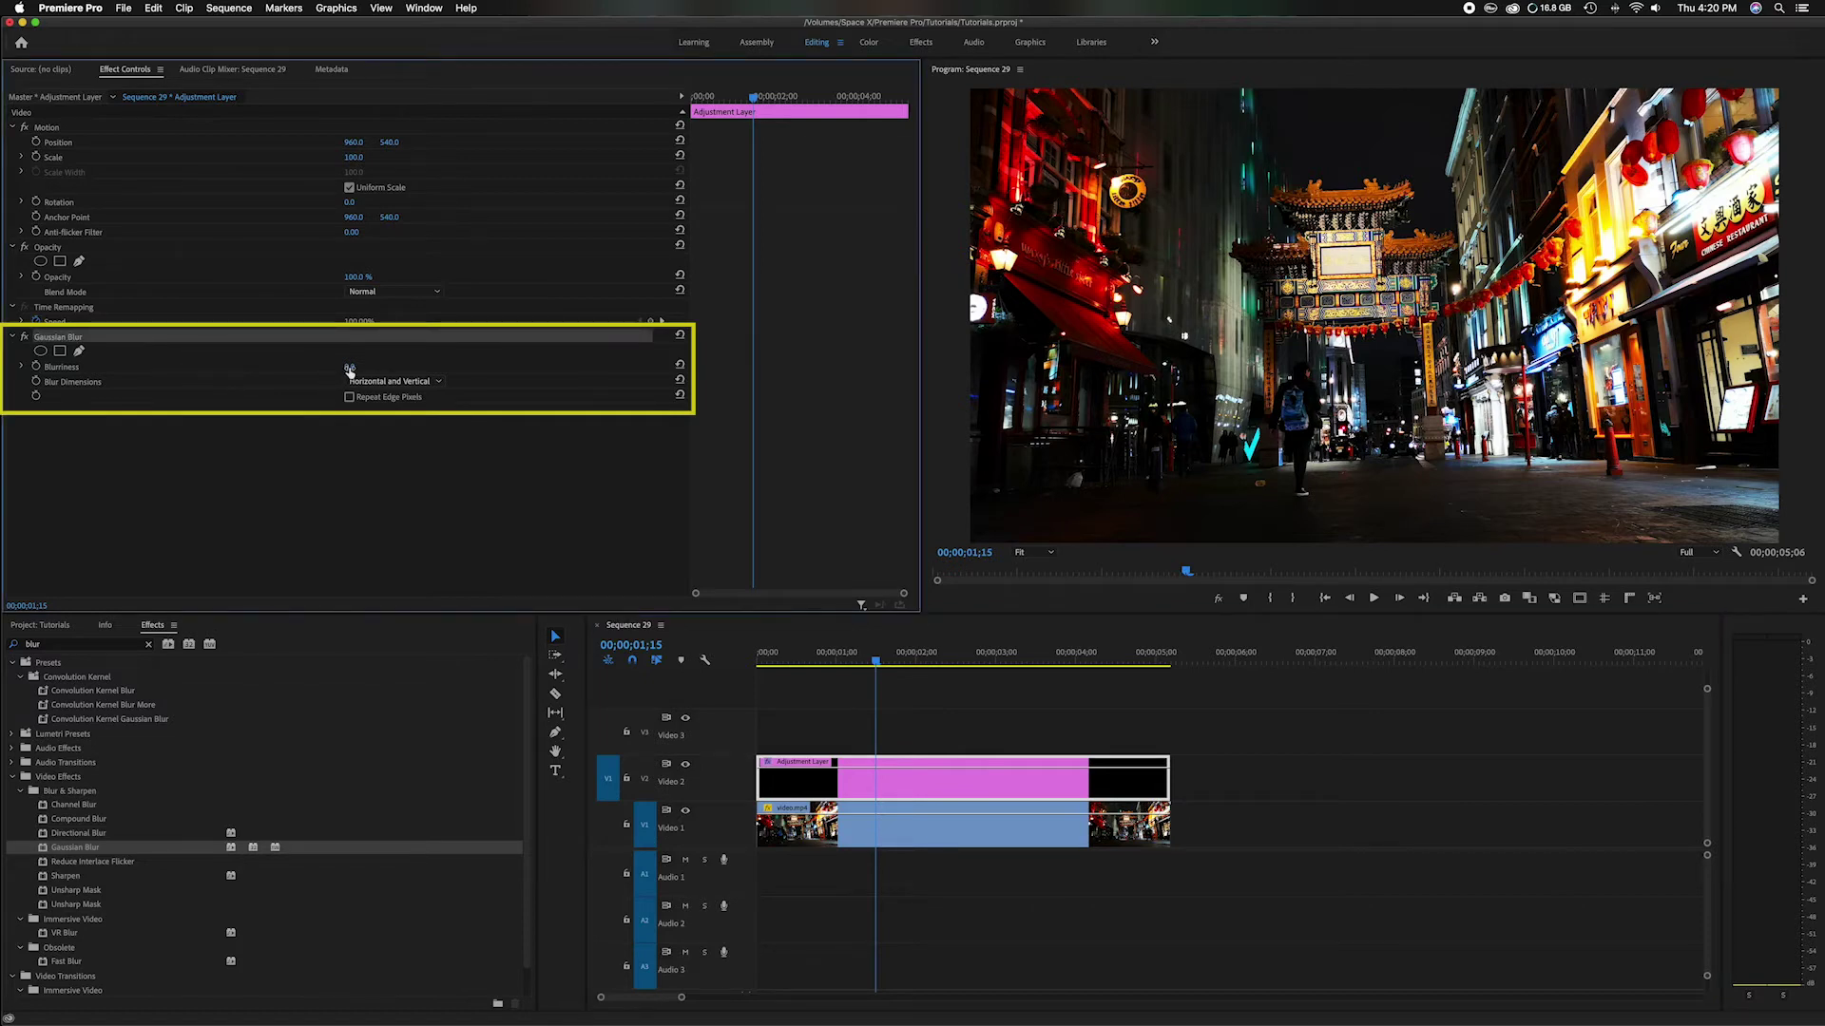
left_click_drag(349, 366, 458, 367)
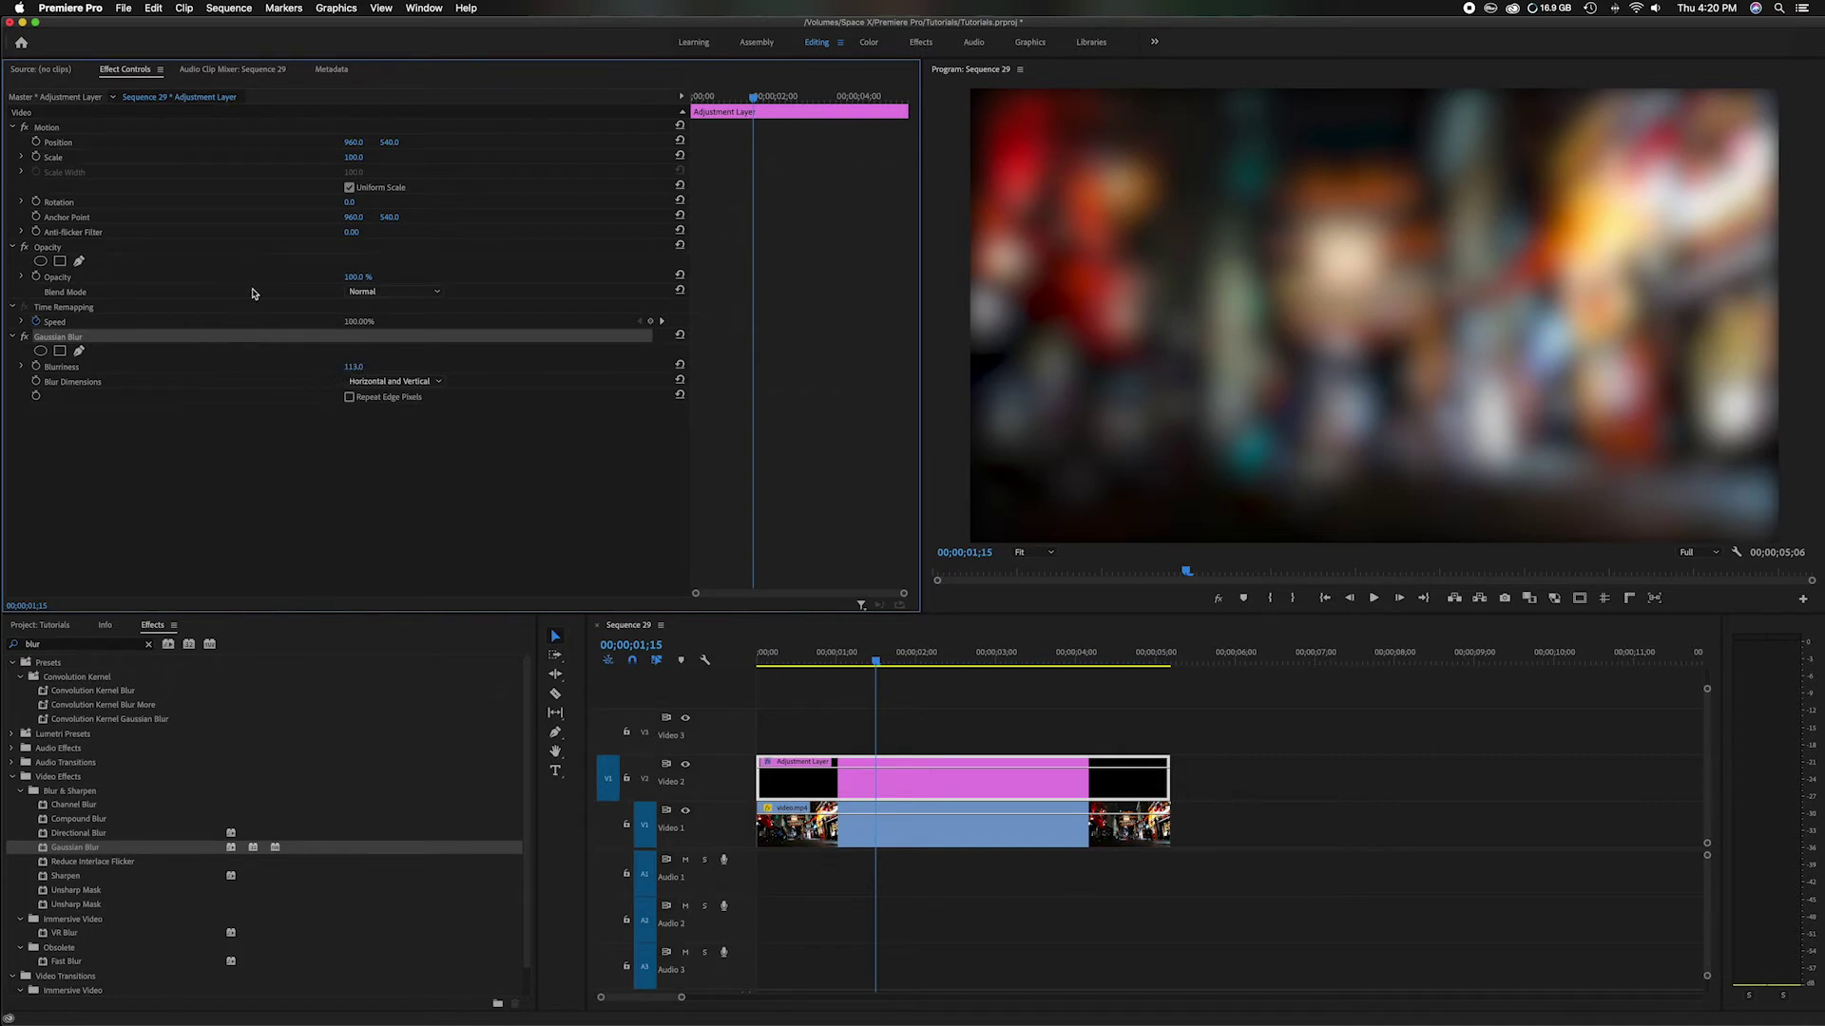
- Try 70% opacity, undo it, and set the Opacity blend mode to Linear Dodge (Add)
left_click(302, 275)
left_click(245, 249)
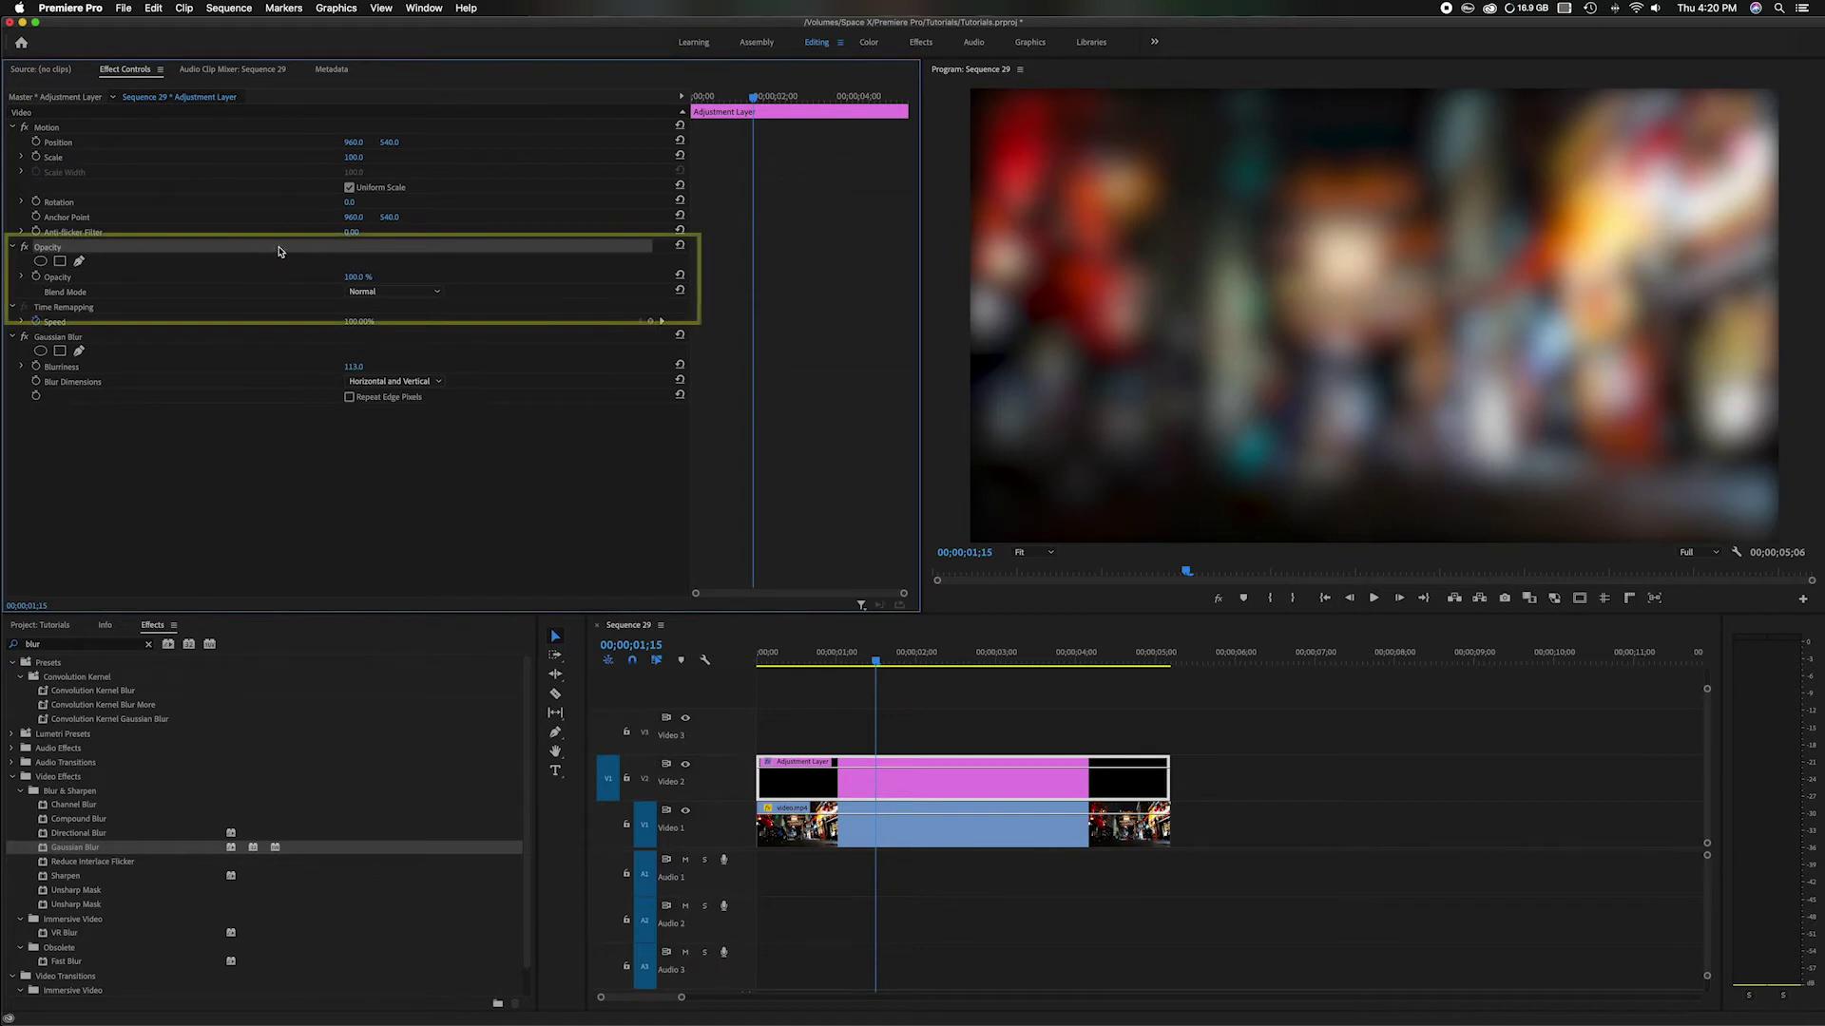
left_click(351, 279)
type("70")
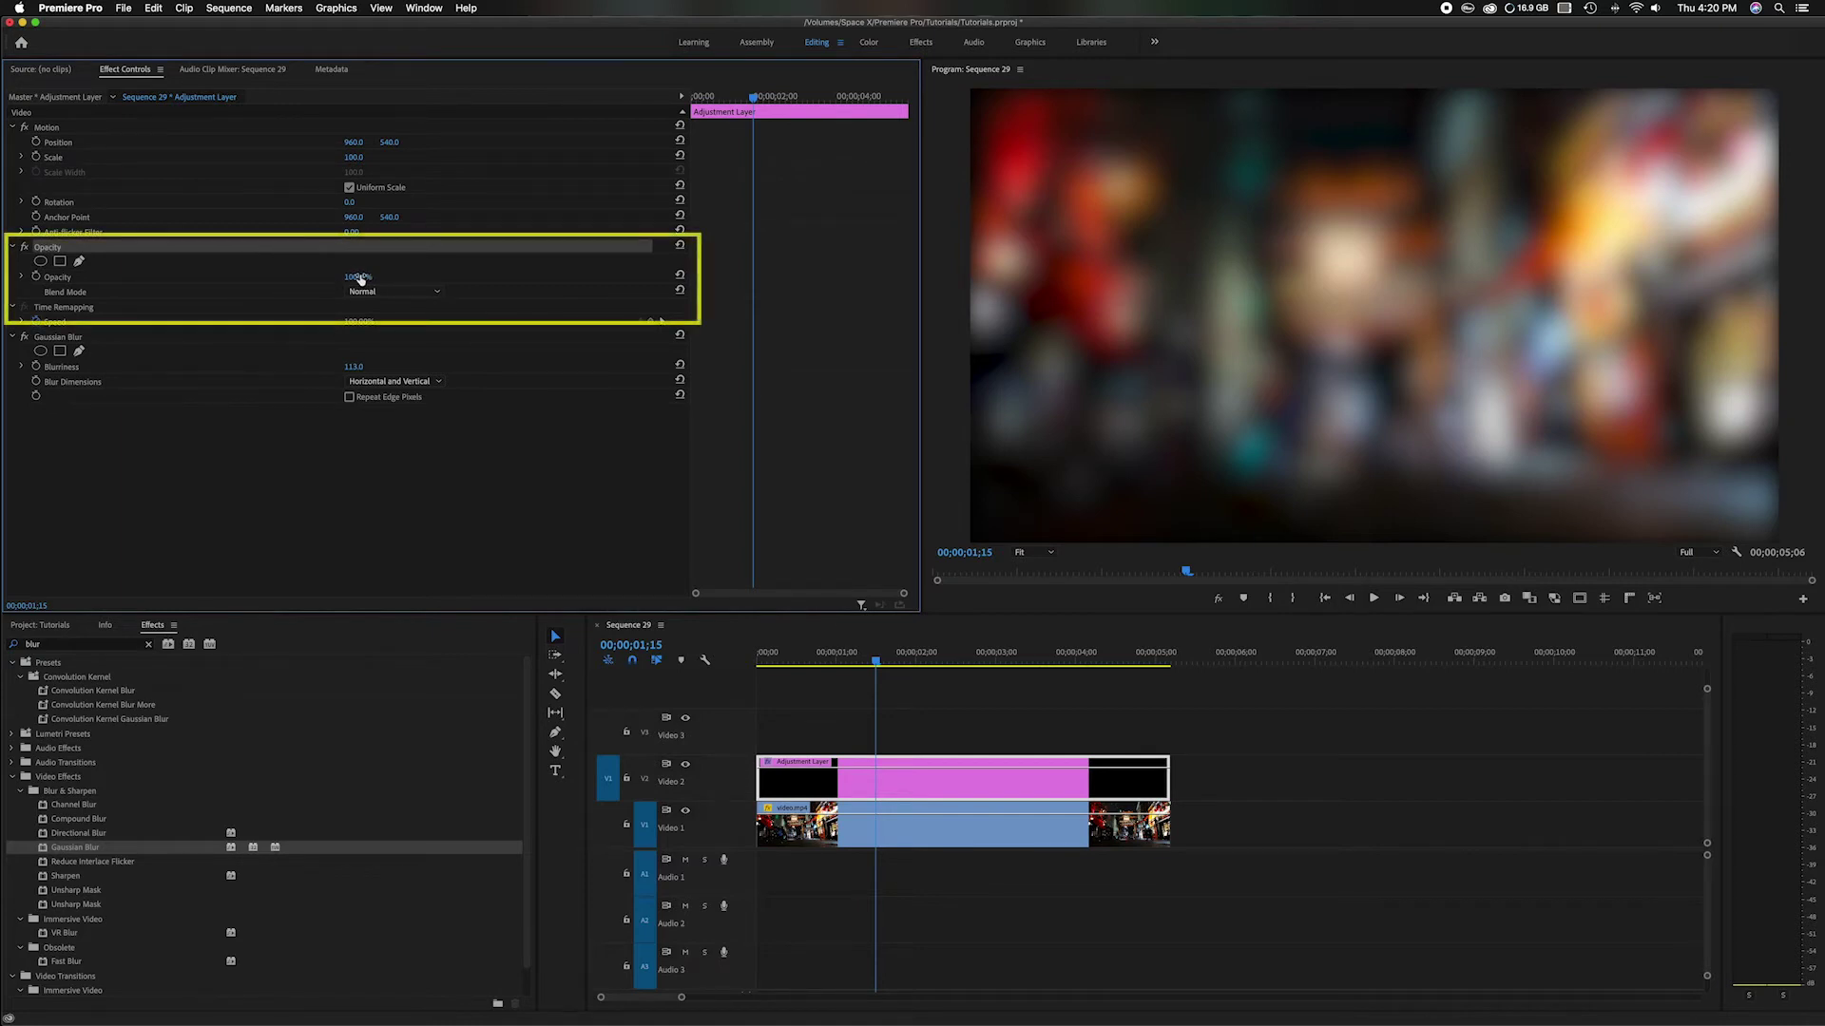
key("Return")
key("ctrl+z")
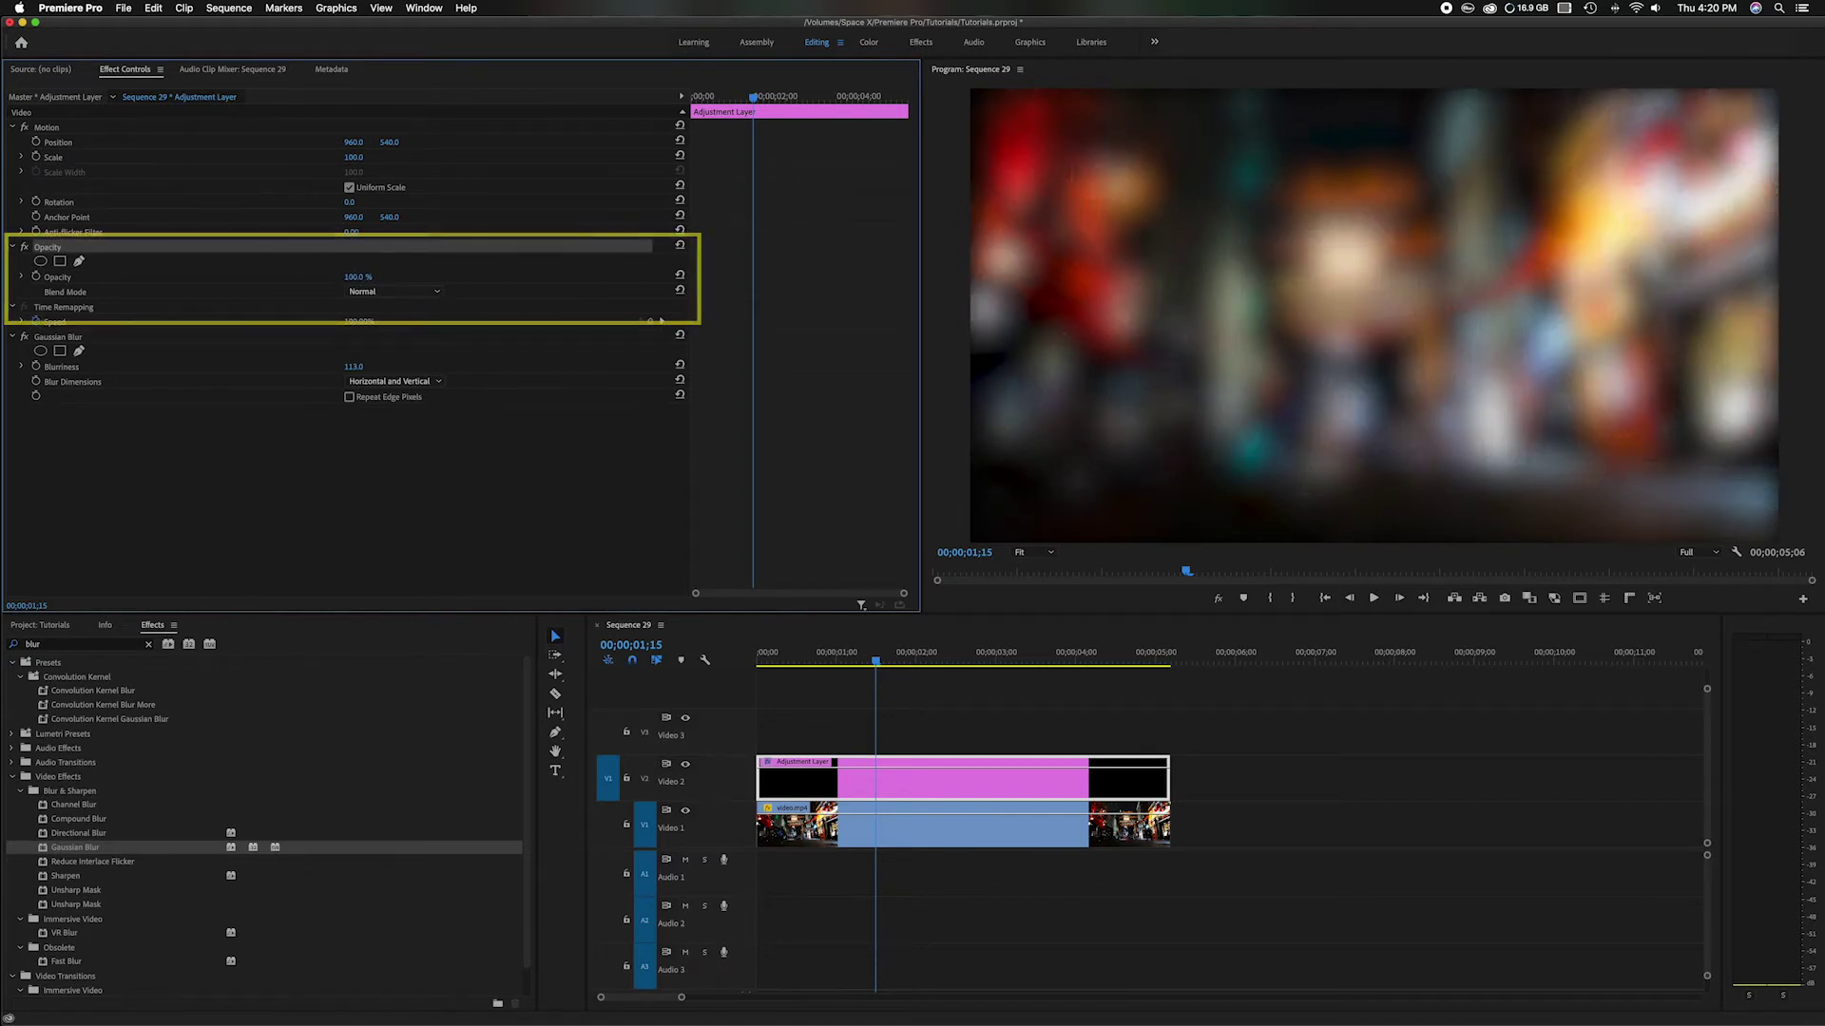
left_click(418, 294)
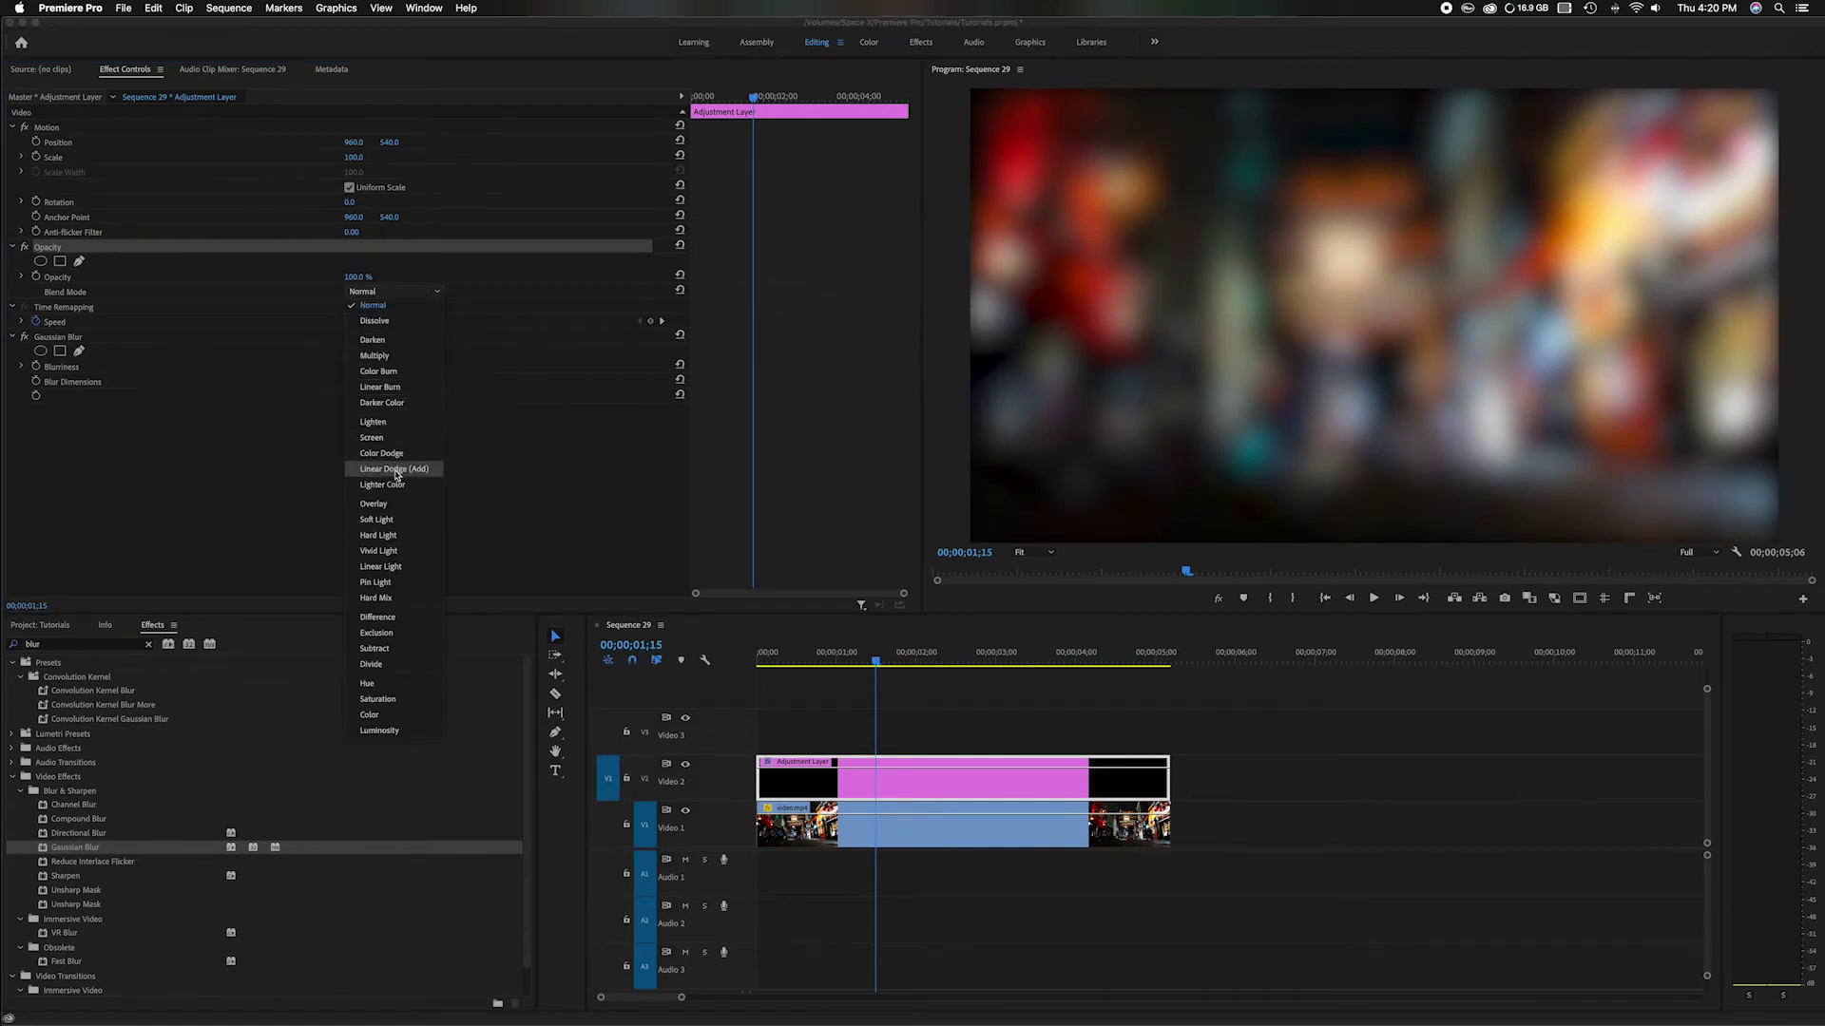
left_click(419, 471)
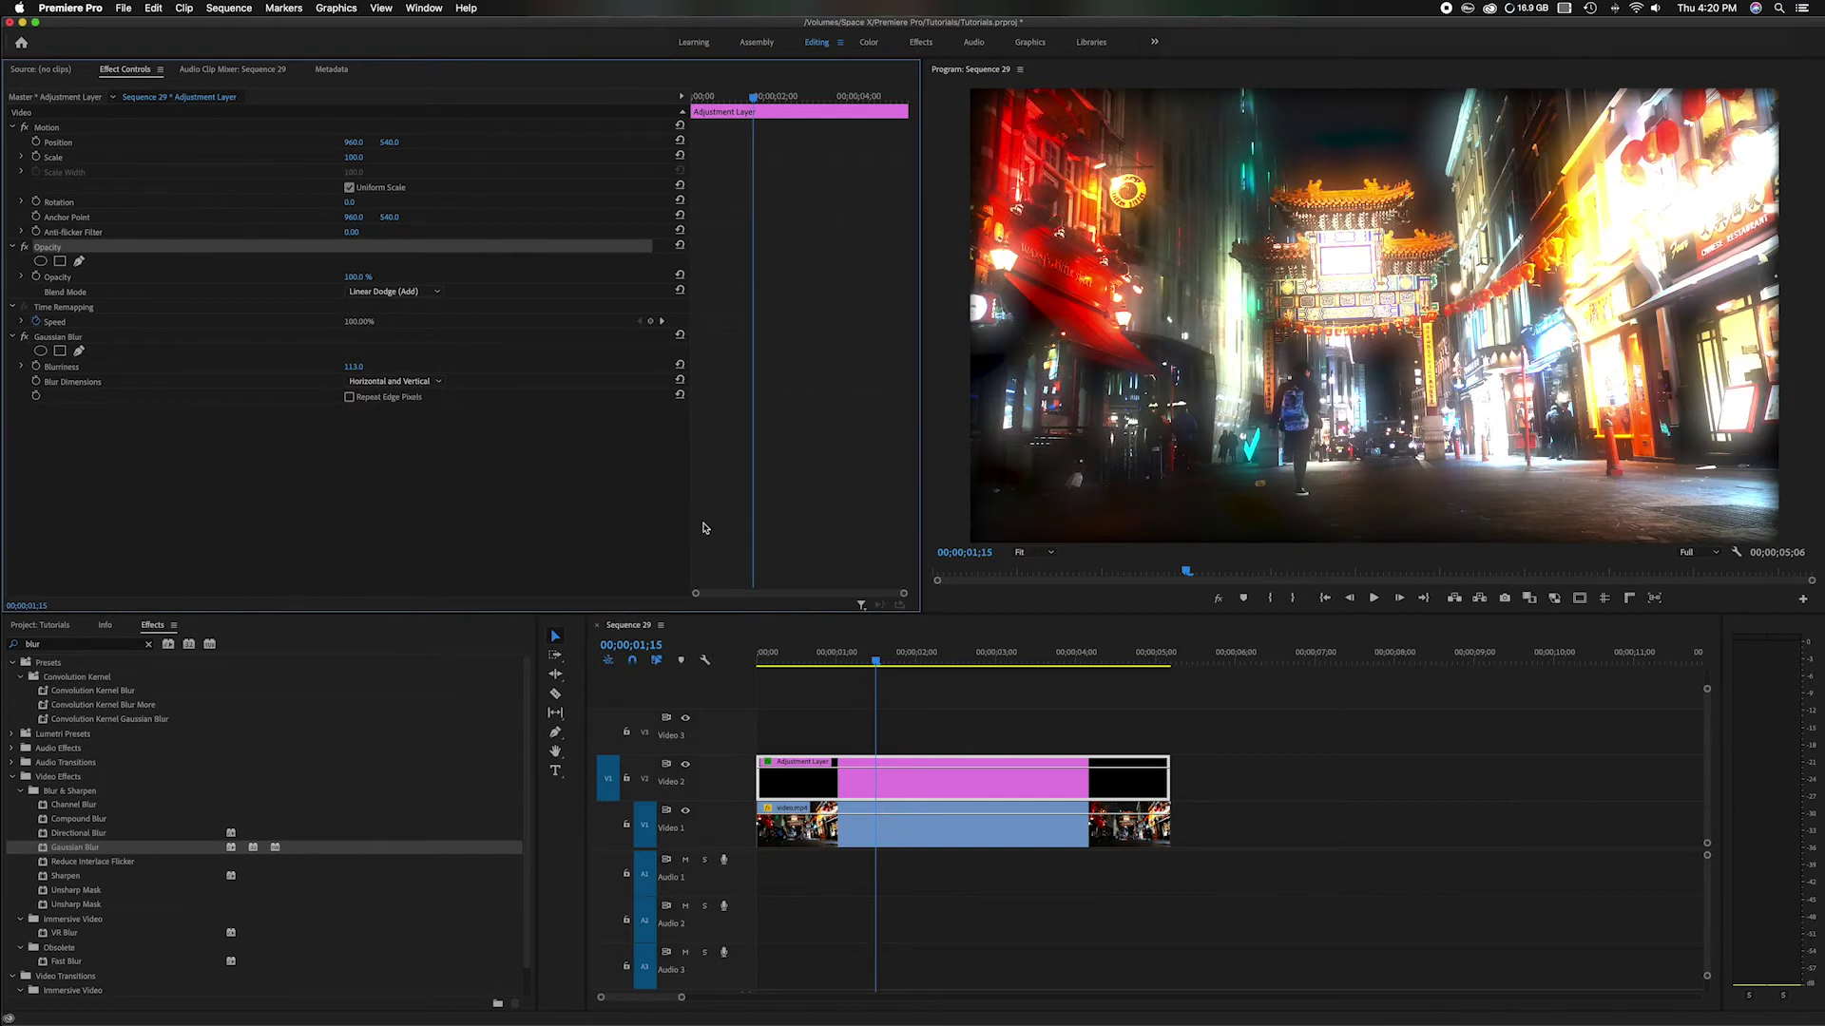
- Lower the glow's opacity to 92.0% and set Gaussian Blur Blurriness to 133.0
mouse_move(875, 660)
left_mouse_down()
mouse_move(835, 667)
mouse_move(905, 667)
left_mouse_up()
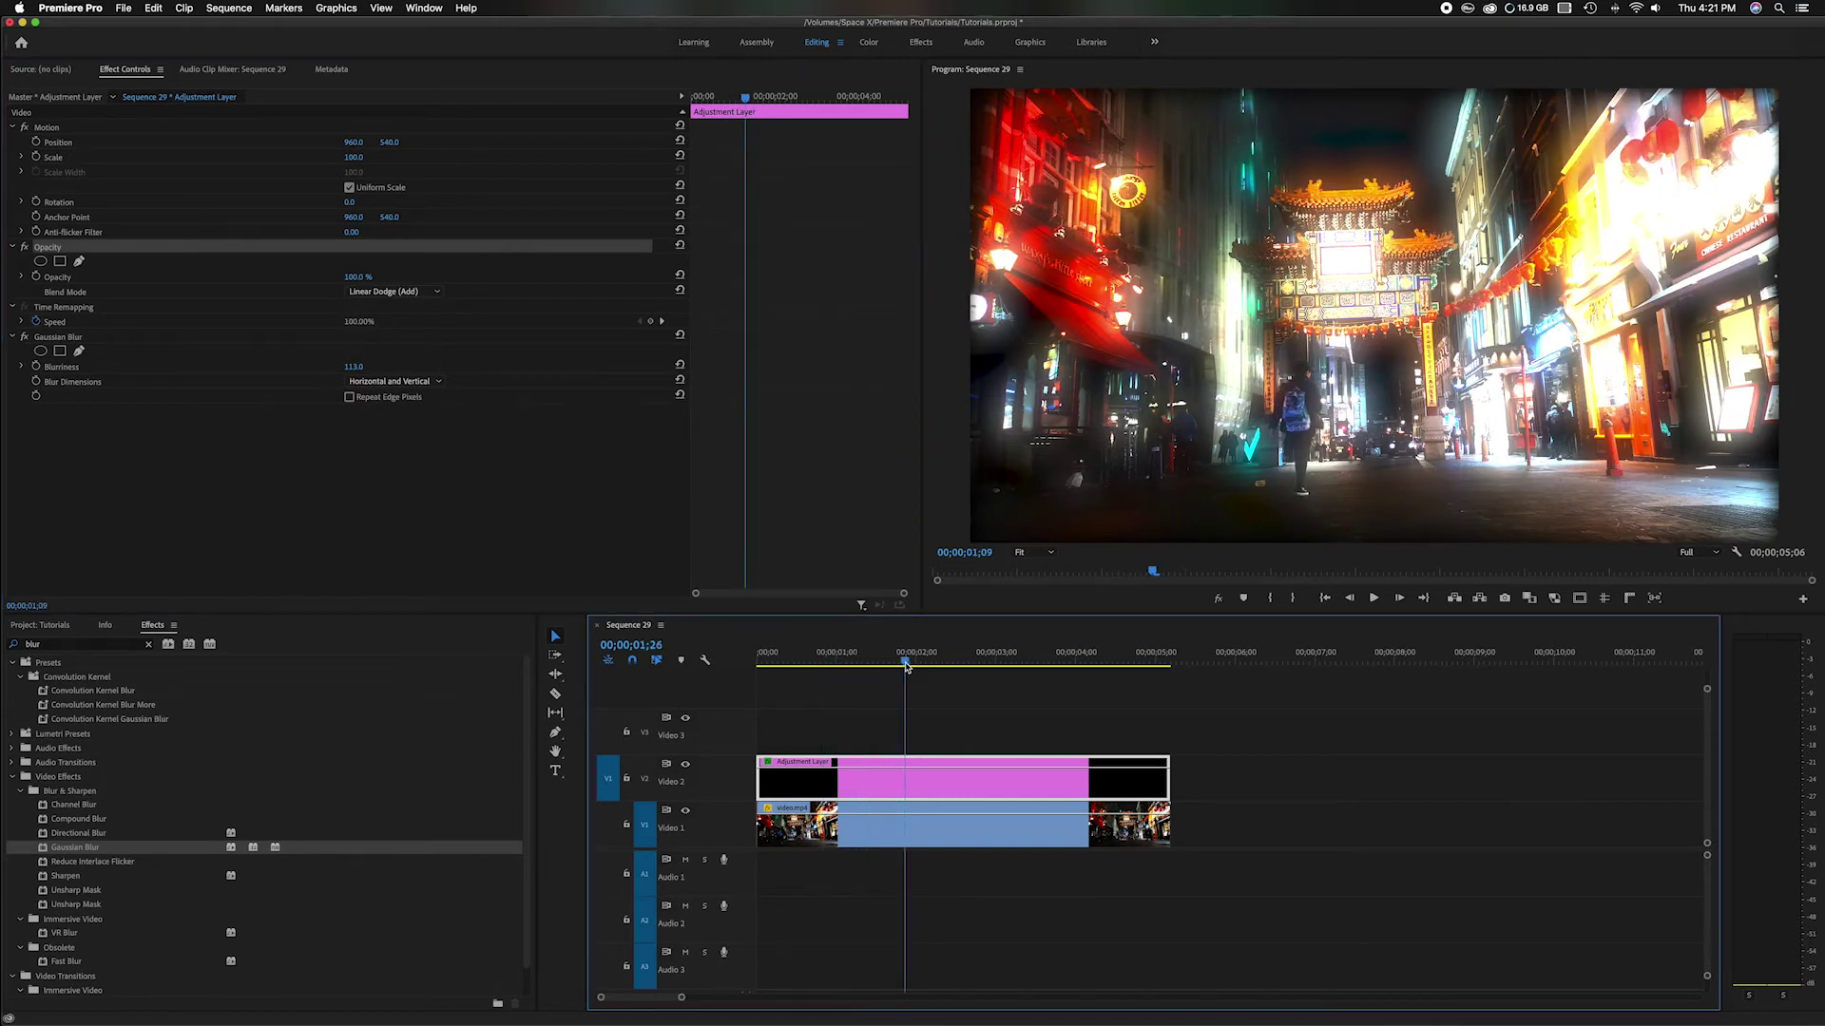
left_click(355, 278)
left_click_drag(356, 278, 348, 277)
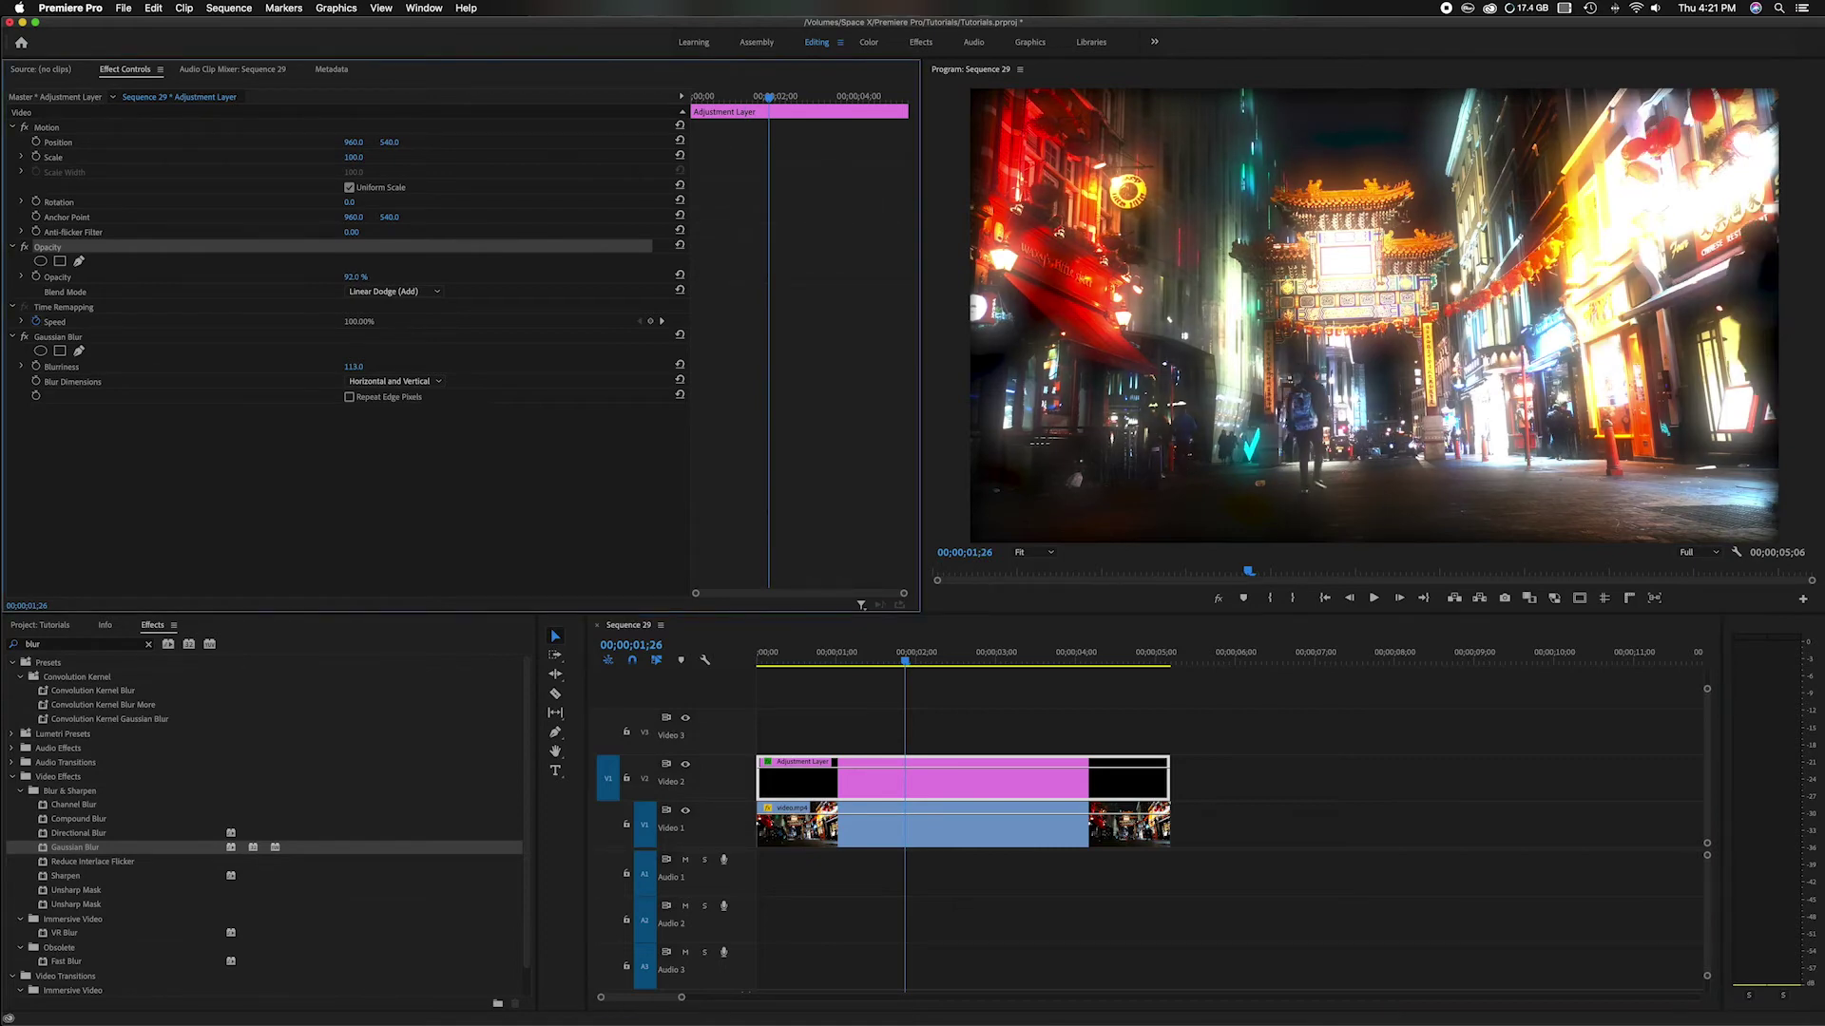
left_click_drag(354, 367, 371, 367)
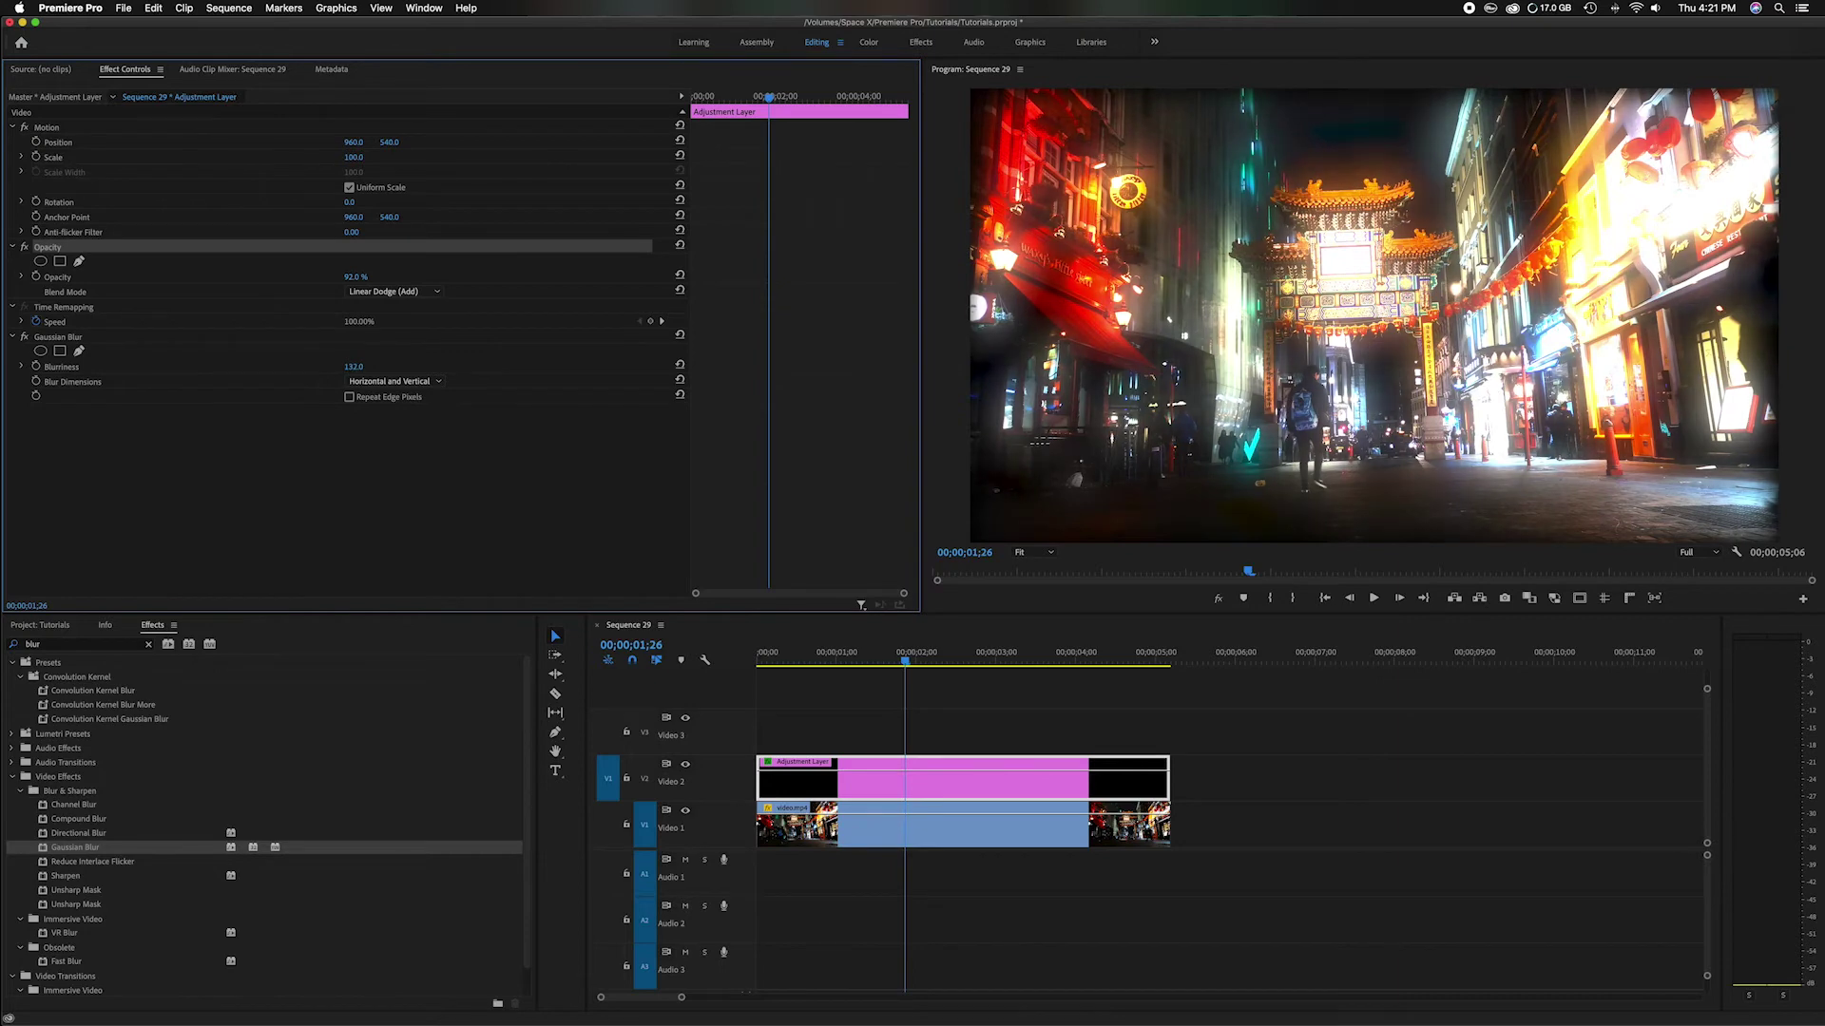
left_click_drag(371, 367, 364, 367)
- Turn on Repeat Edge Pixels in Gaussian Blur to fill in the dark borders
left_click(309, 338)
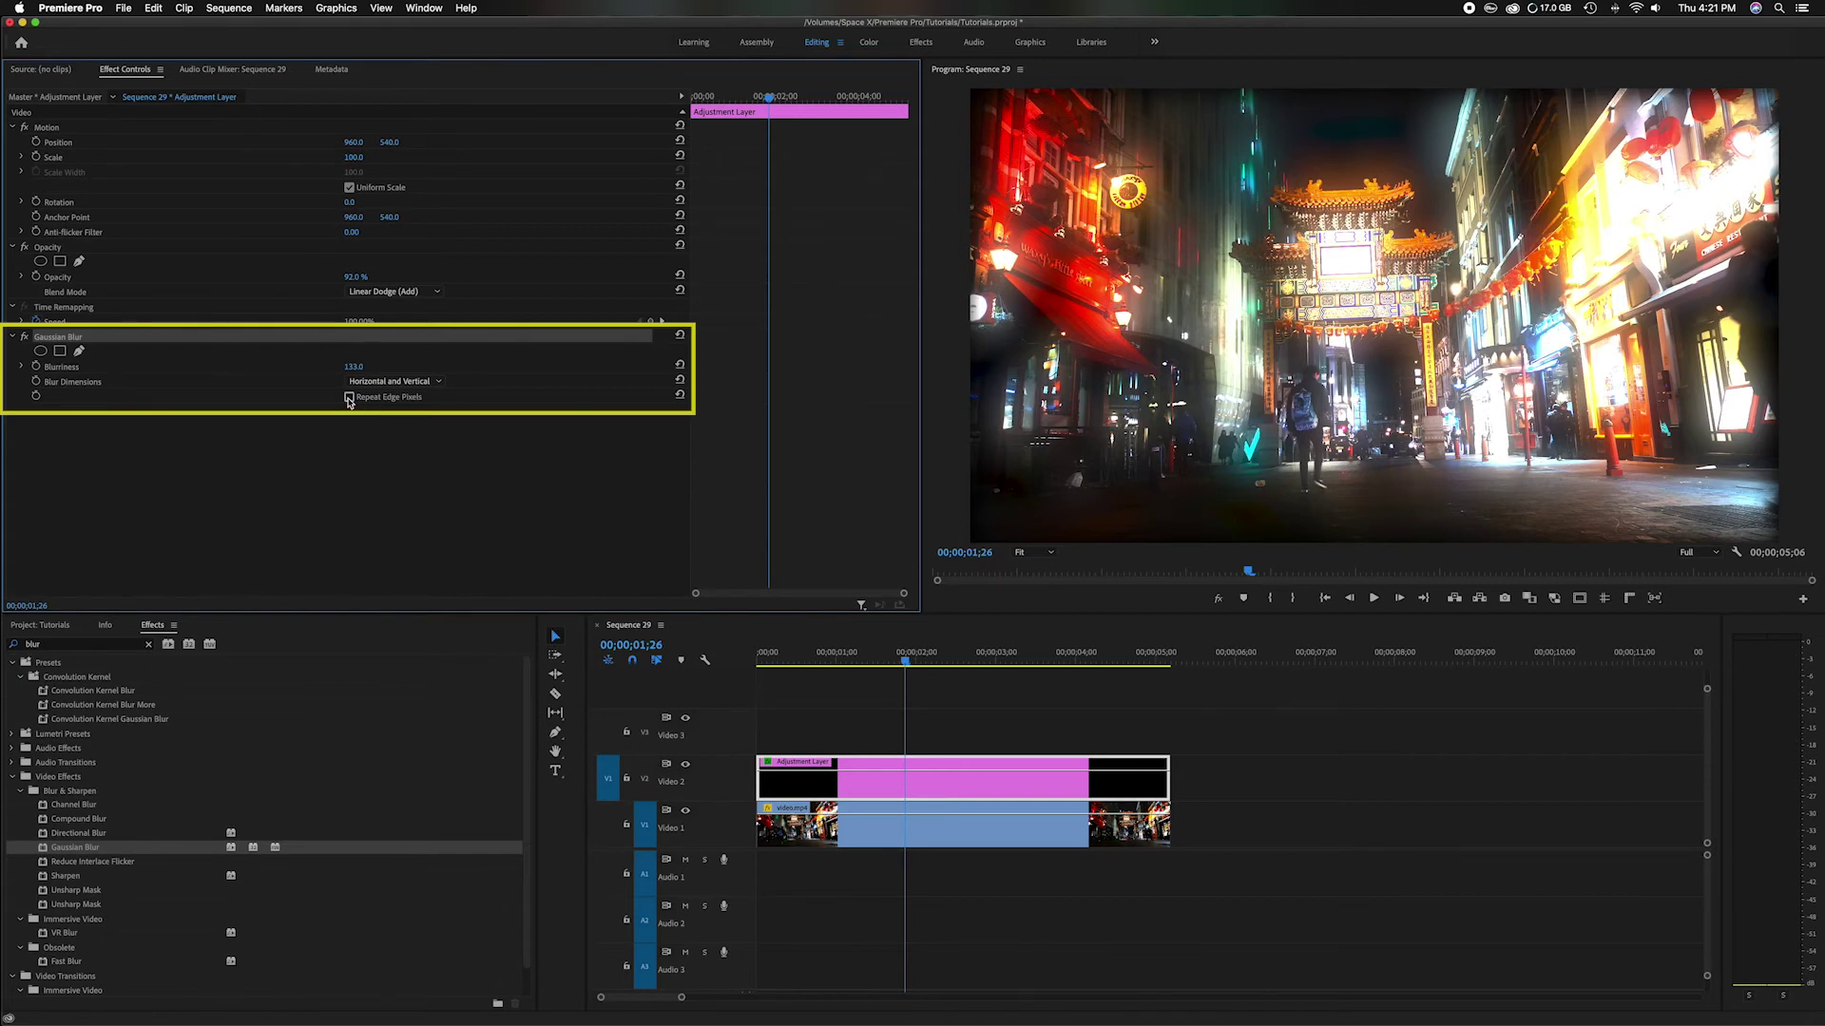
left_click(349, 399)
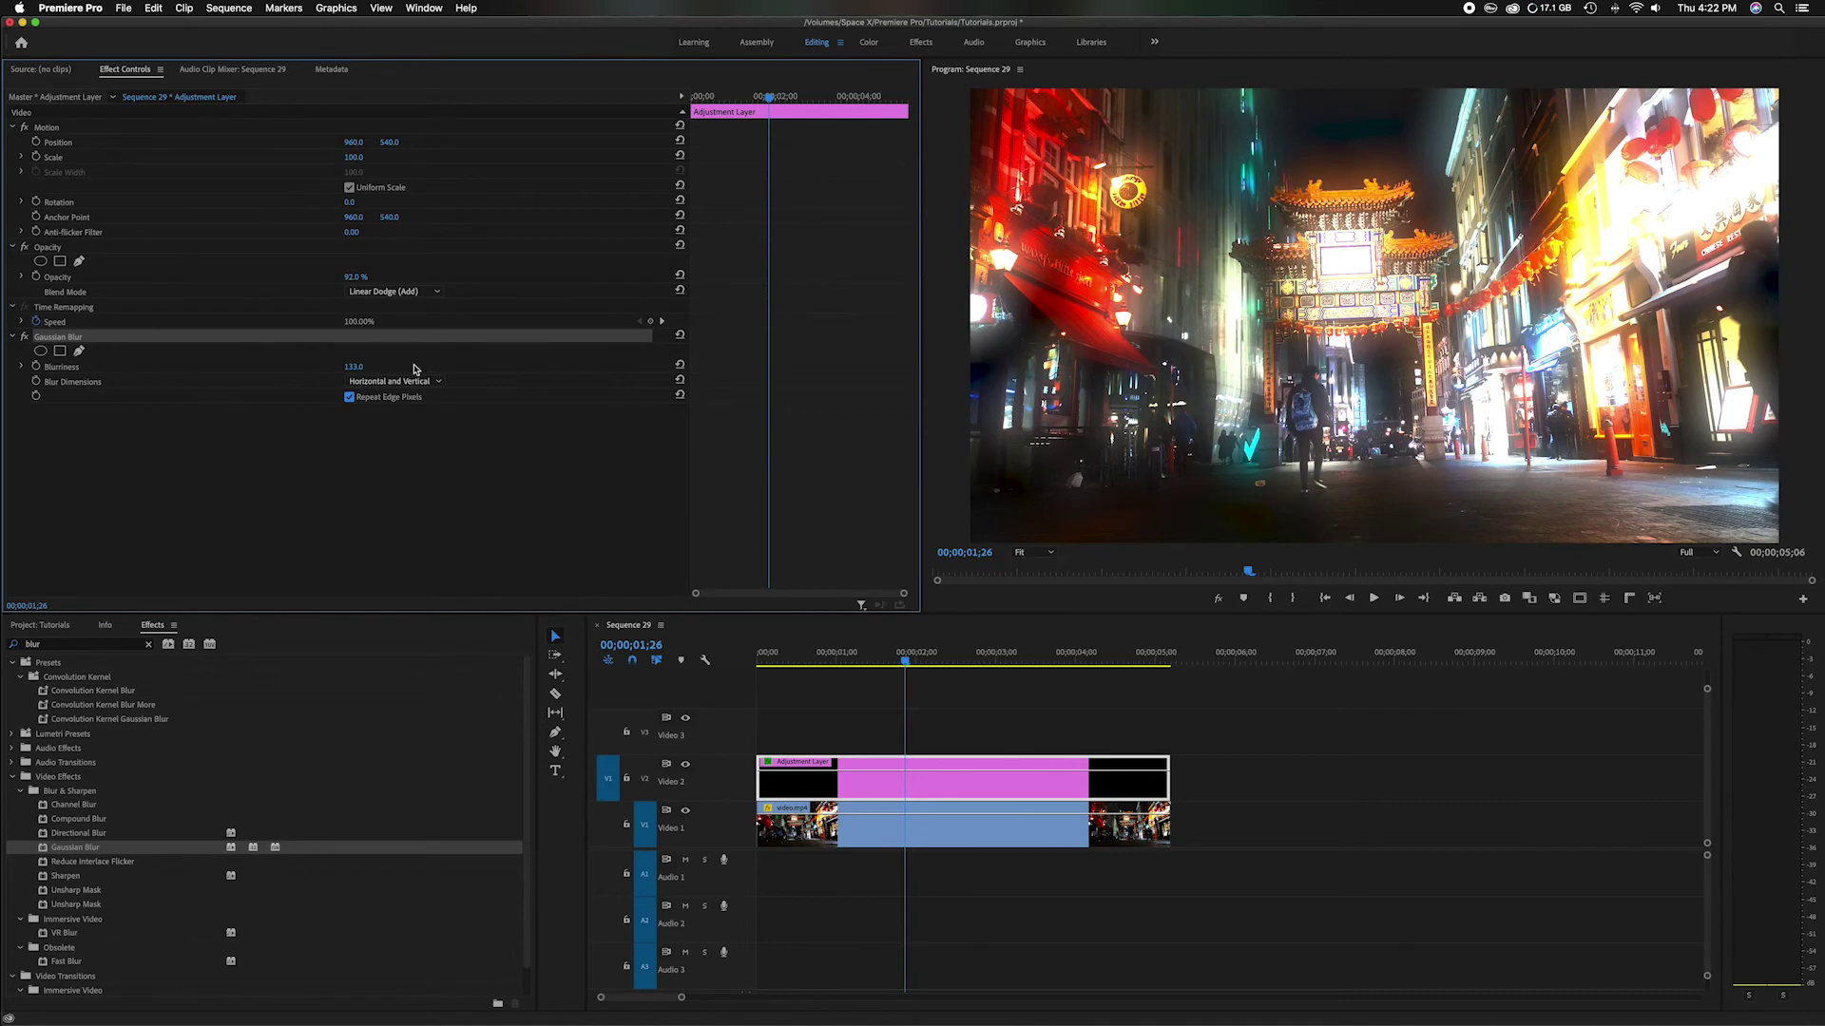
left_click(426, 383)
- Try Horizontal then Vertical blur dimensions, settling on Horizontal and Vertical
left_click(397, 414)
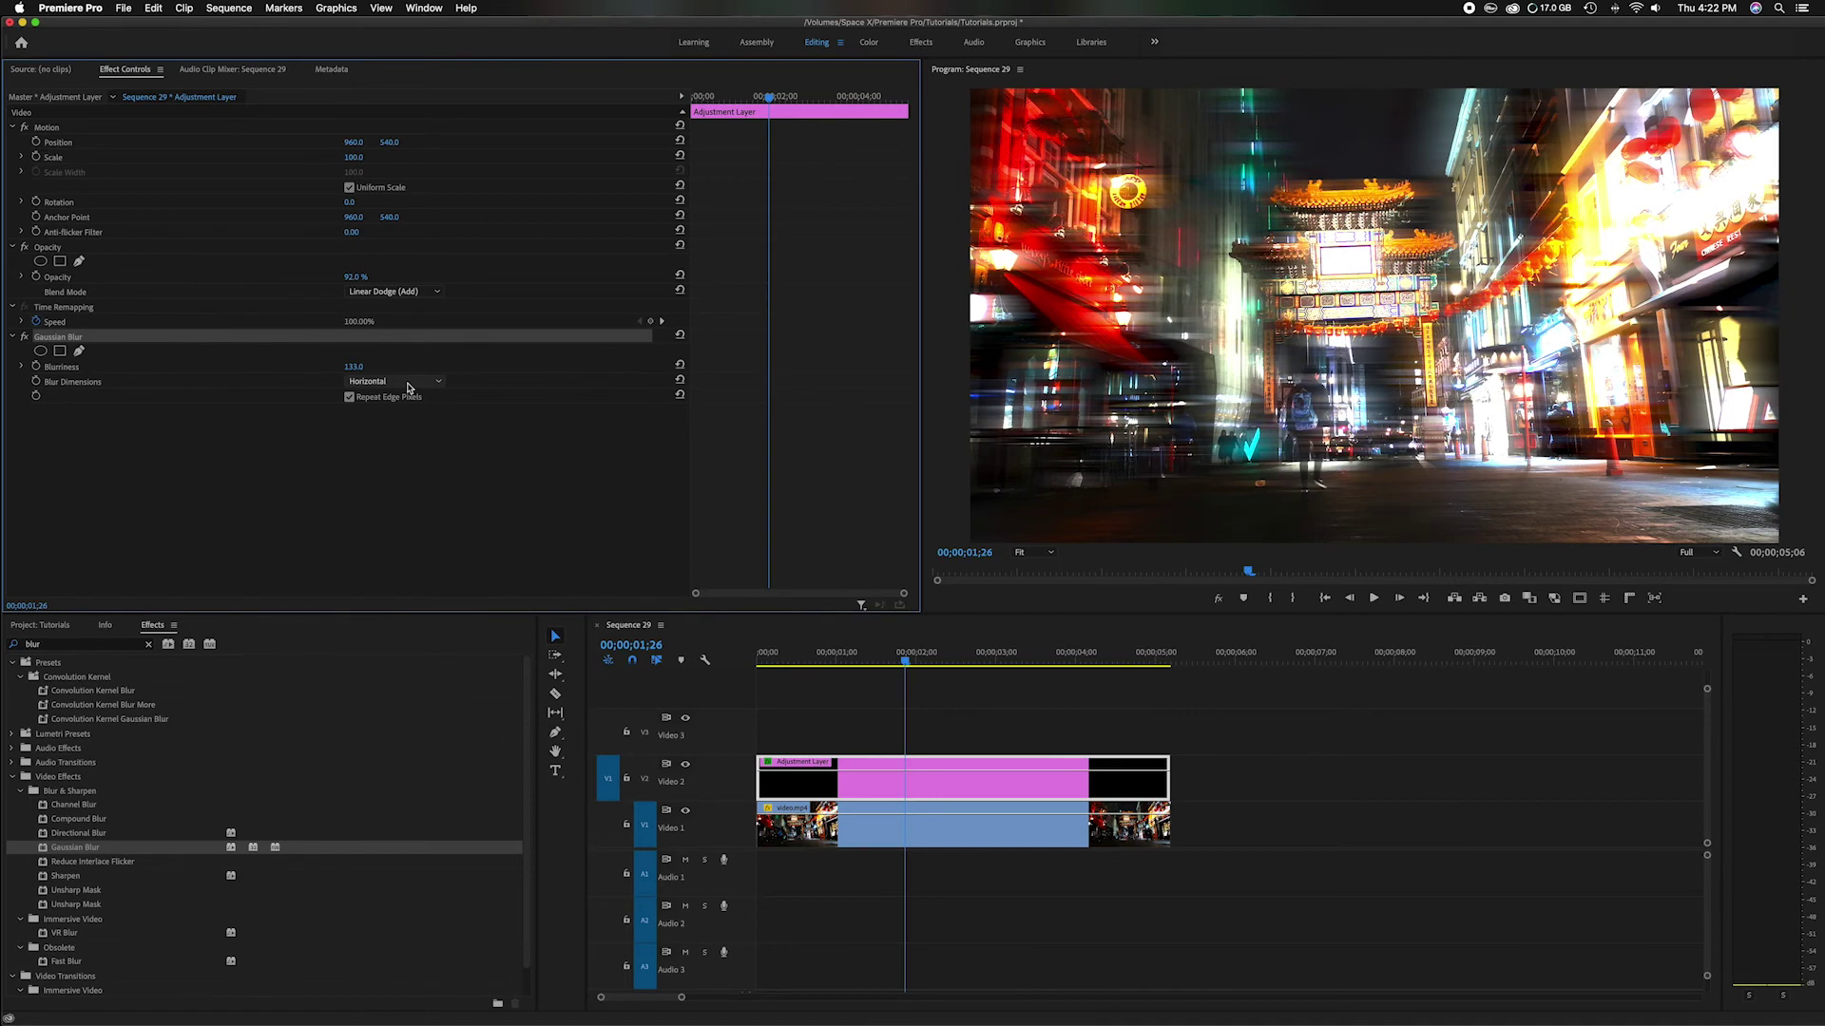
left_click(408, 385)
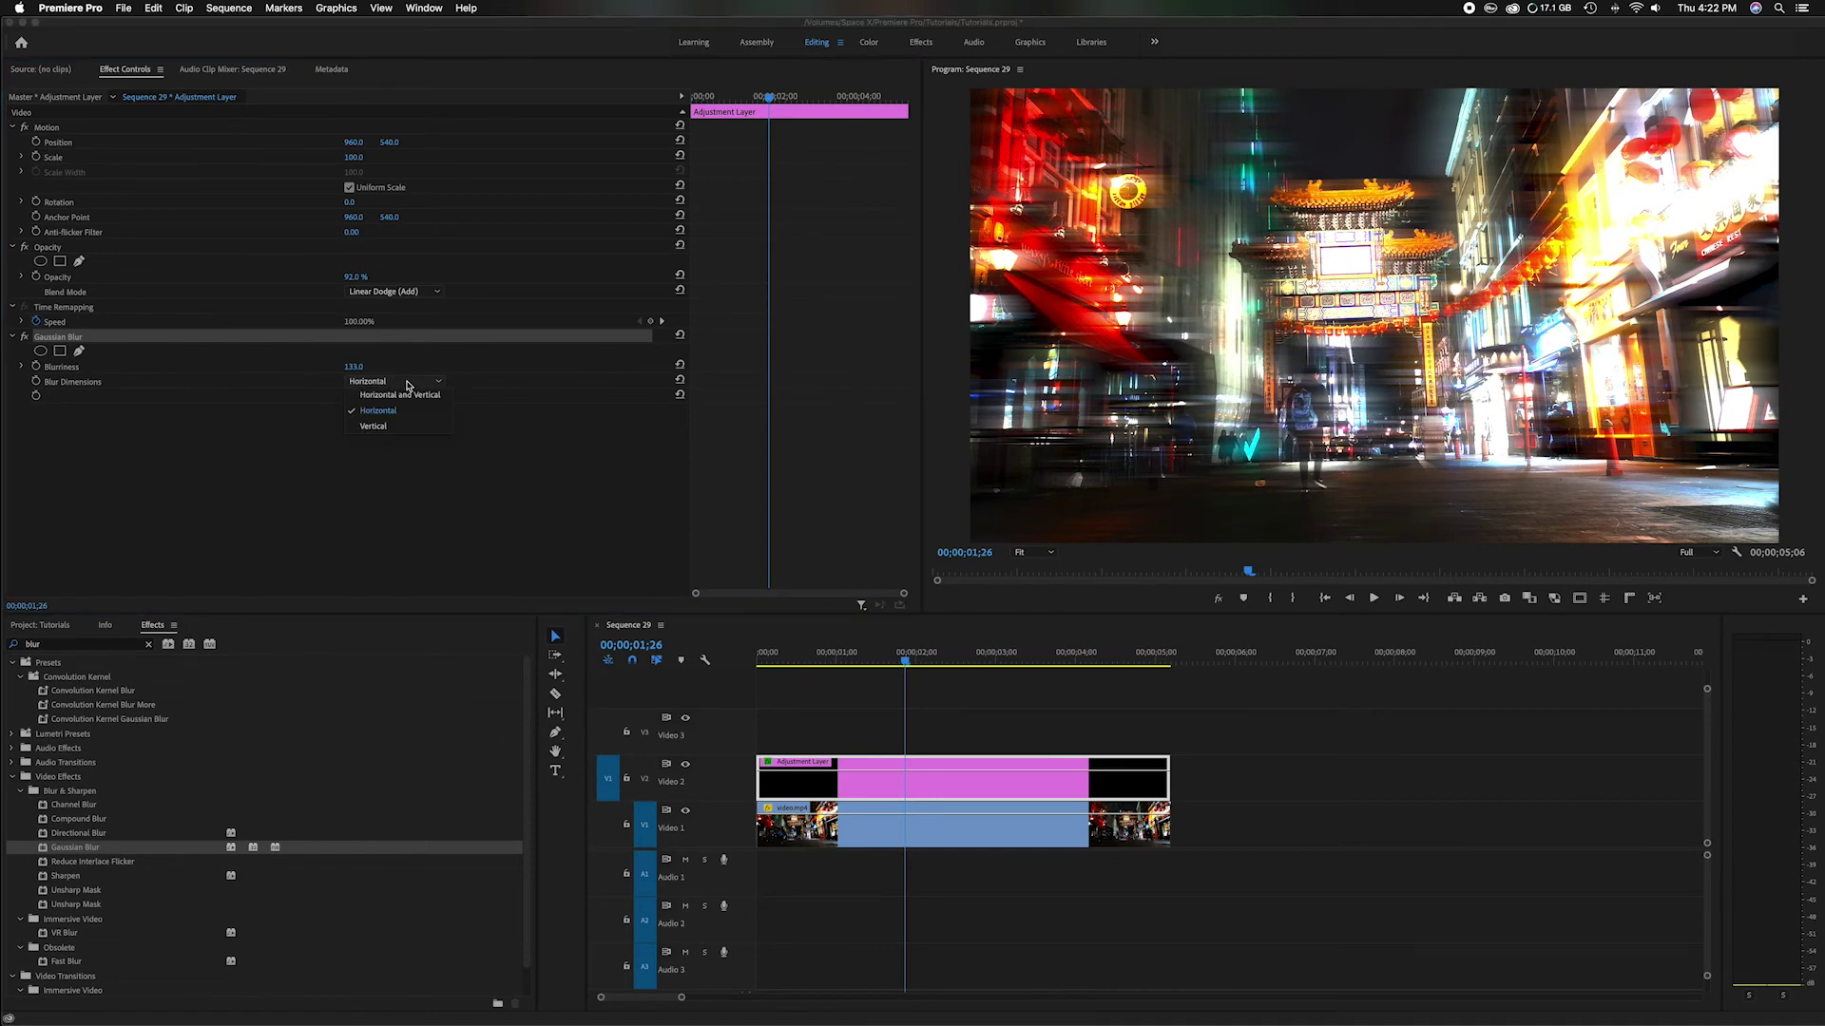
left_click(380, 426)
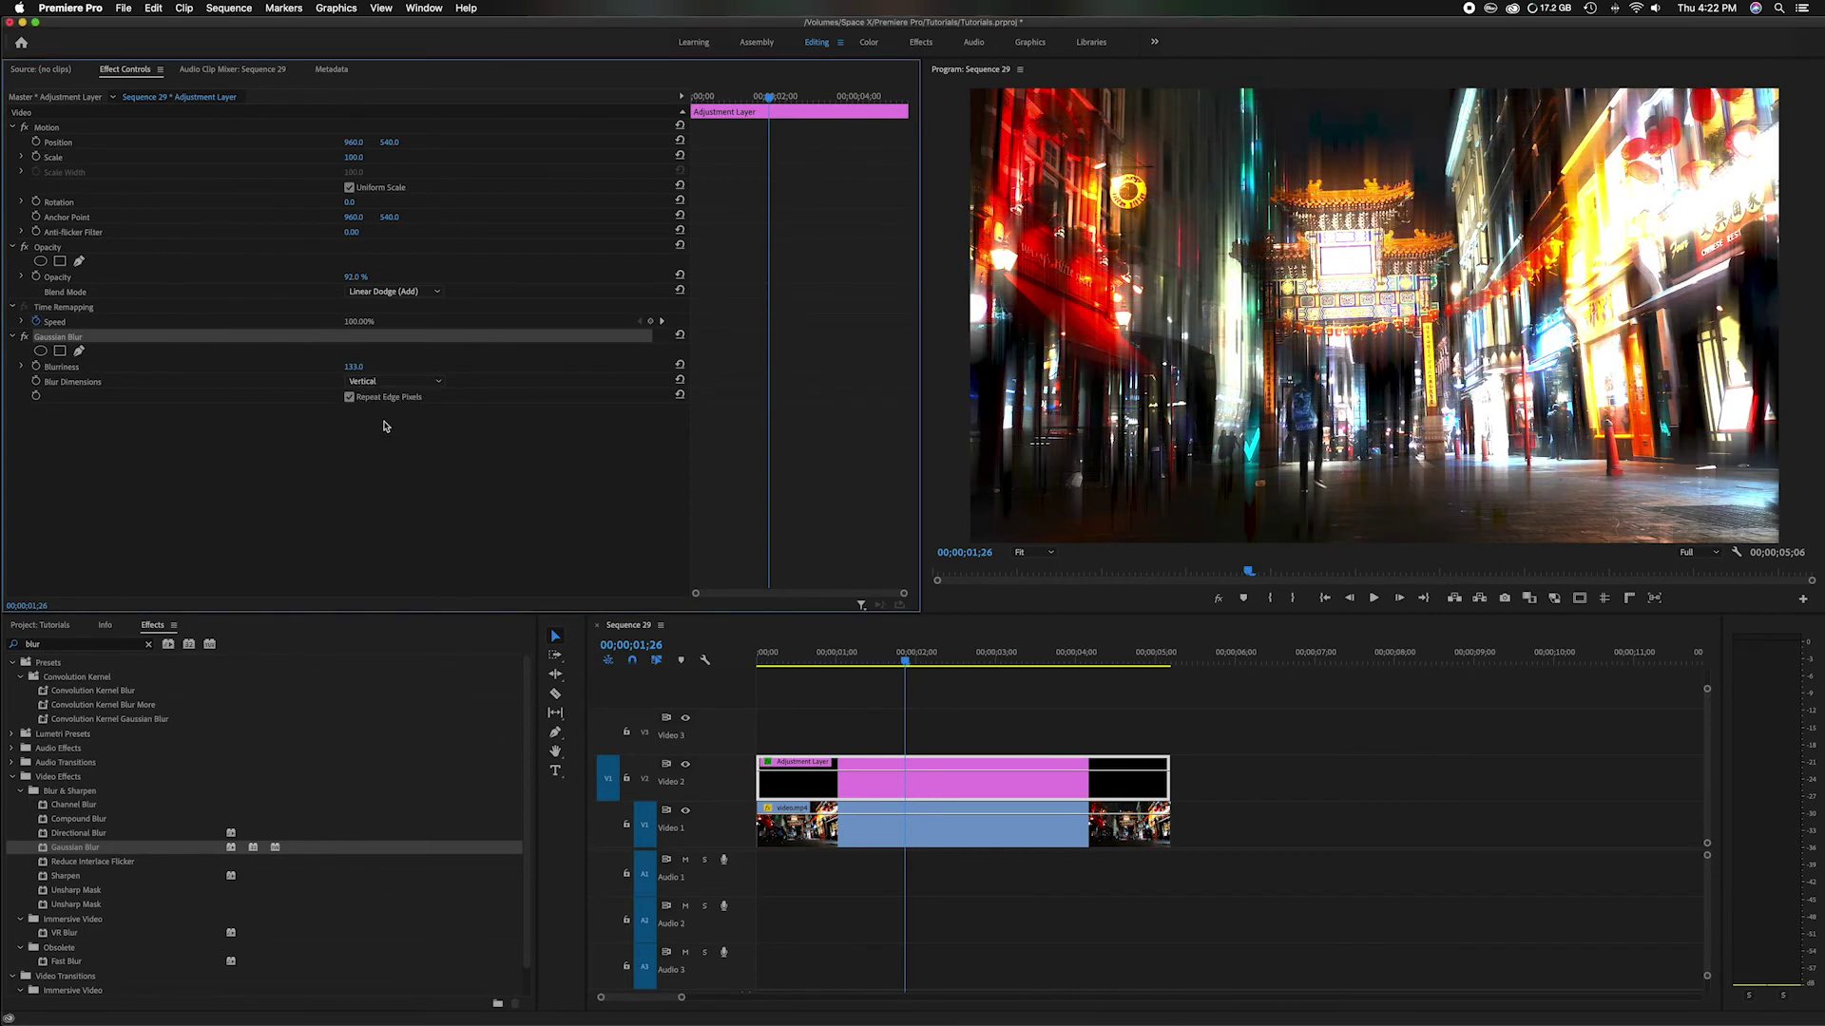
left_click(404, 382)
left_click(416, 395)
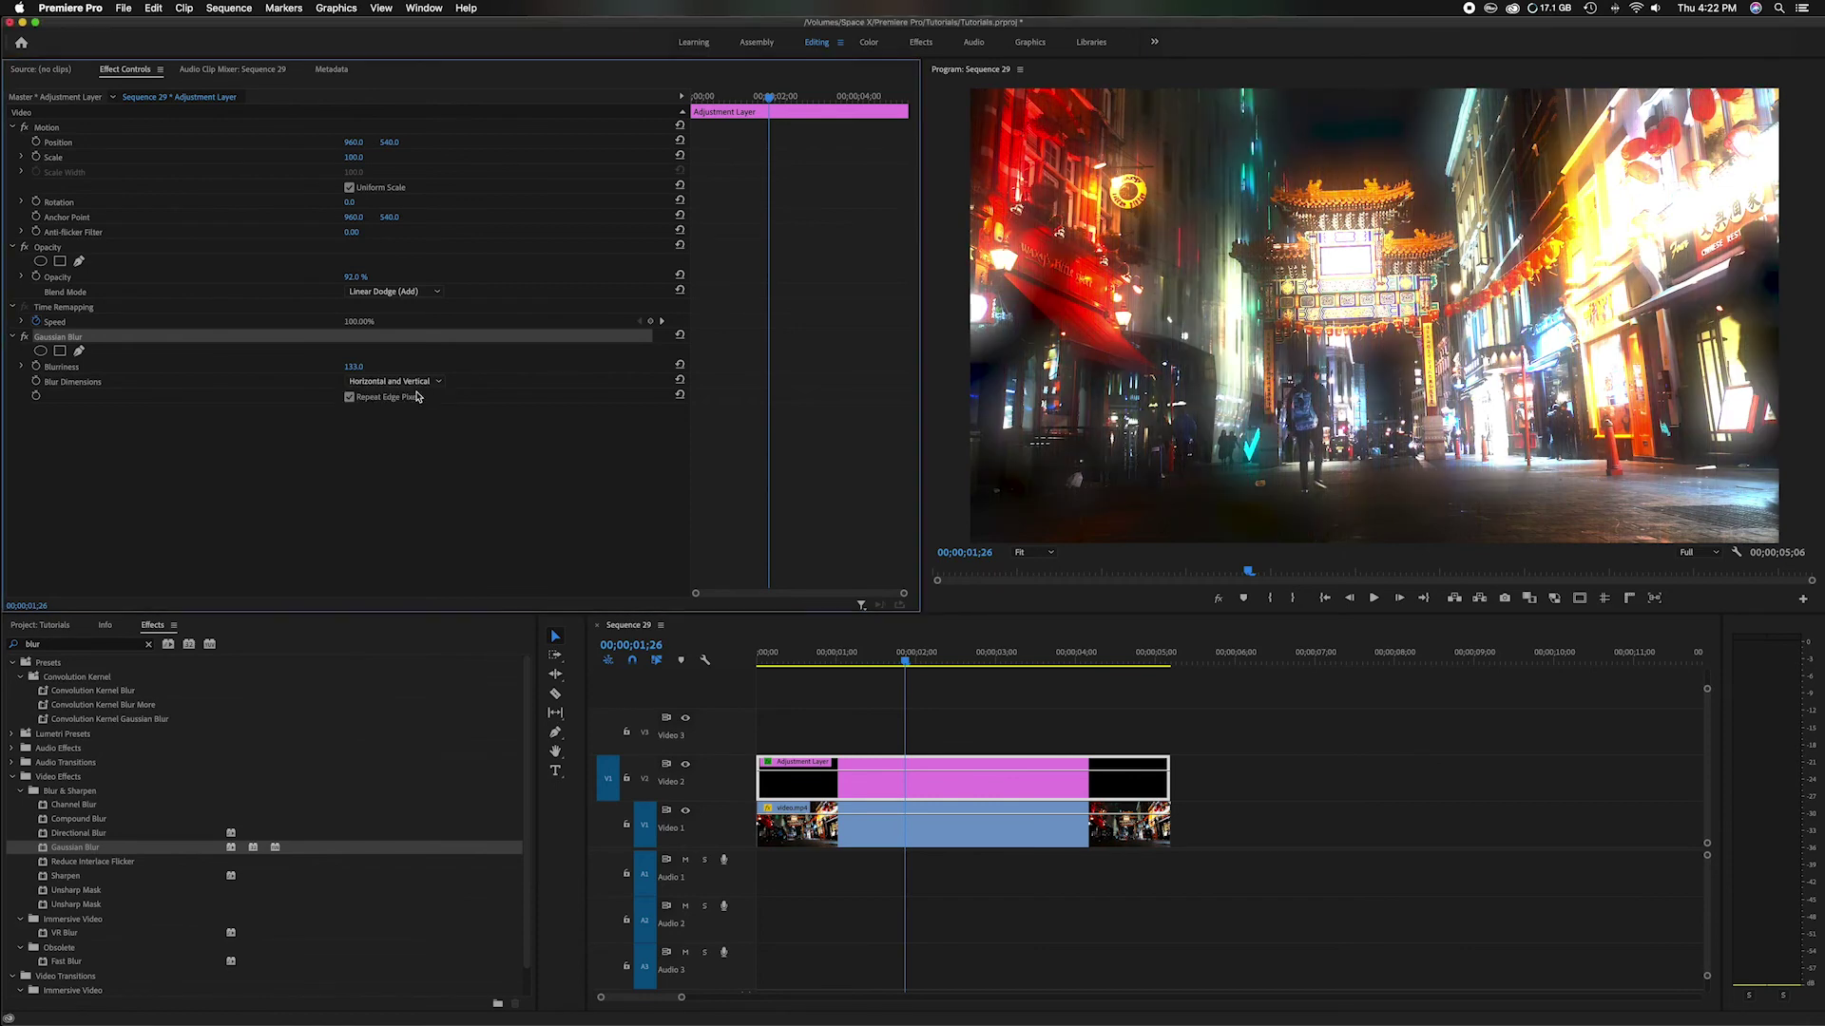